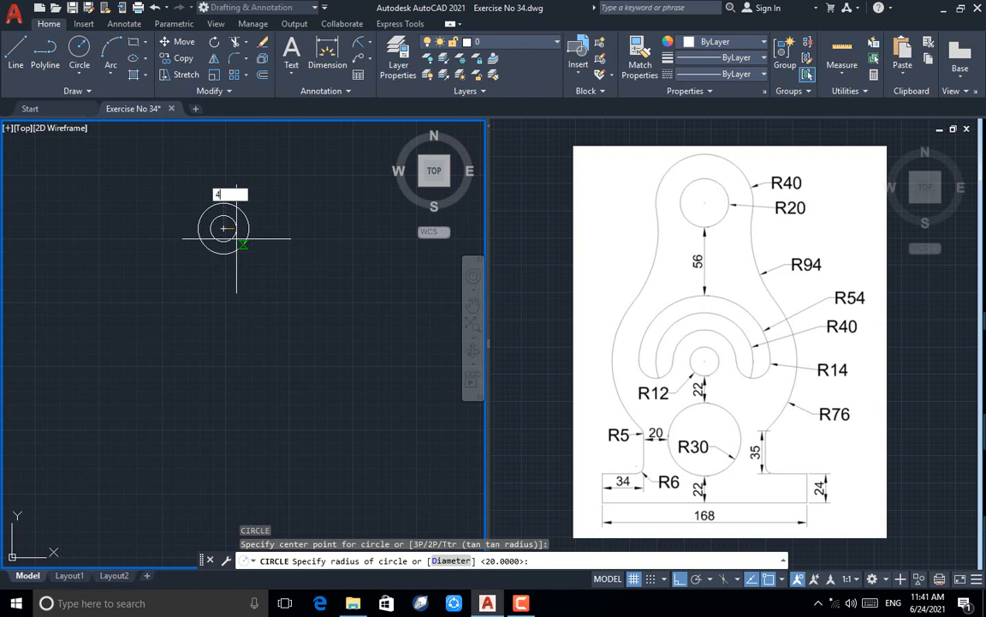
# Complete the radius 40 outer circle and draw a vertical line 56 long downward from the inner circle's bottom quadrant.
pyautogui.press('Return')
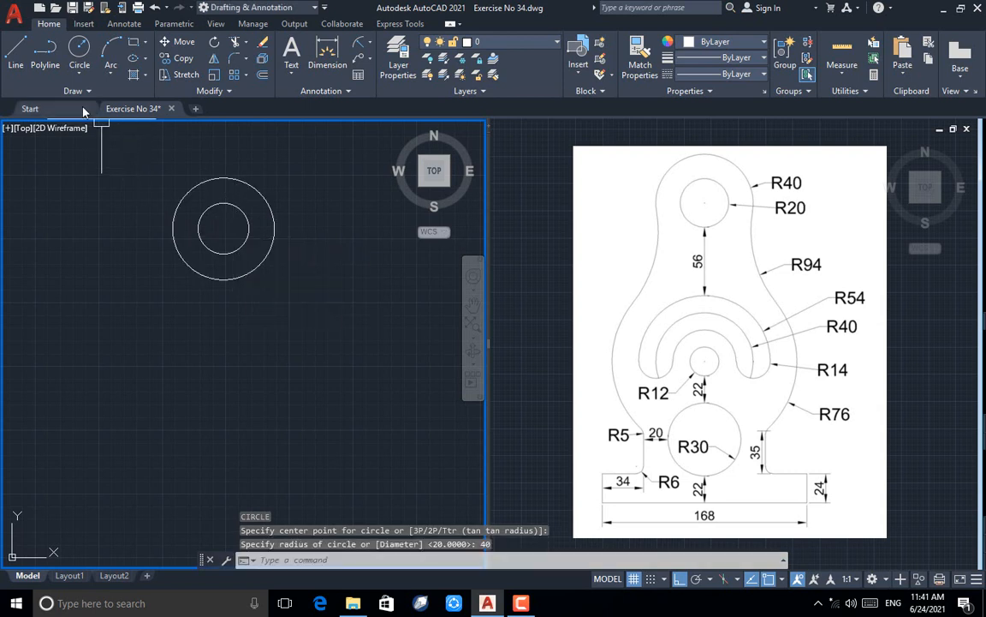
pyautogui.click(15, 53)
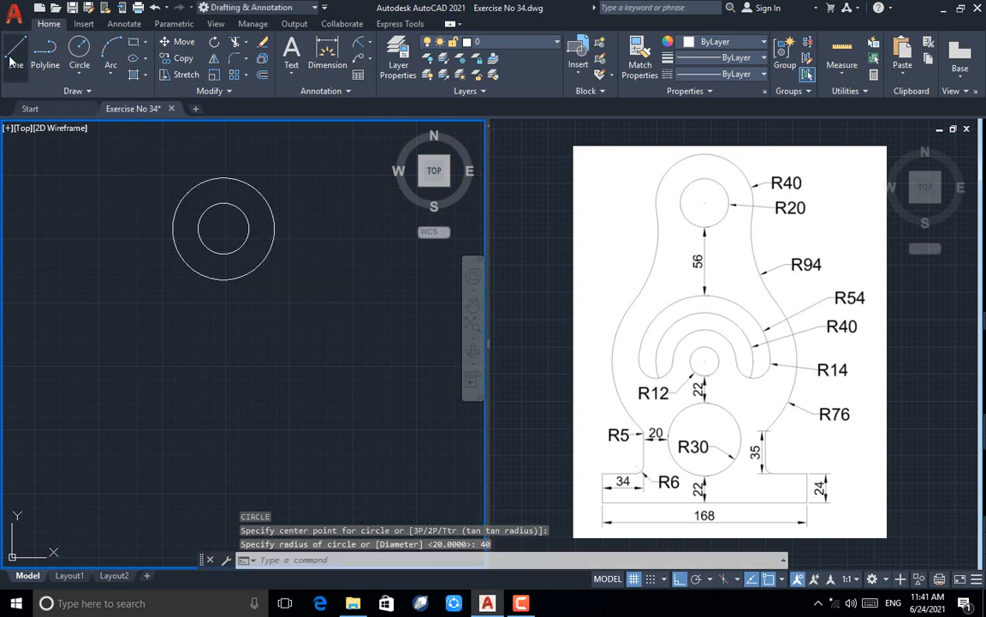
pyautogui.click(222, 255)
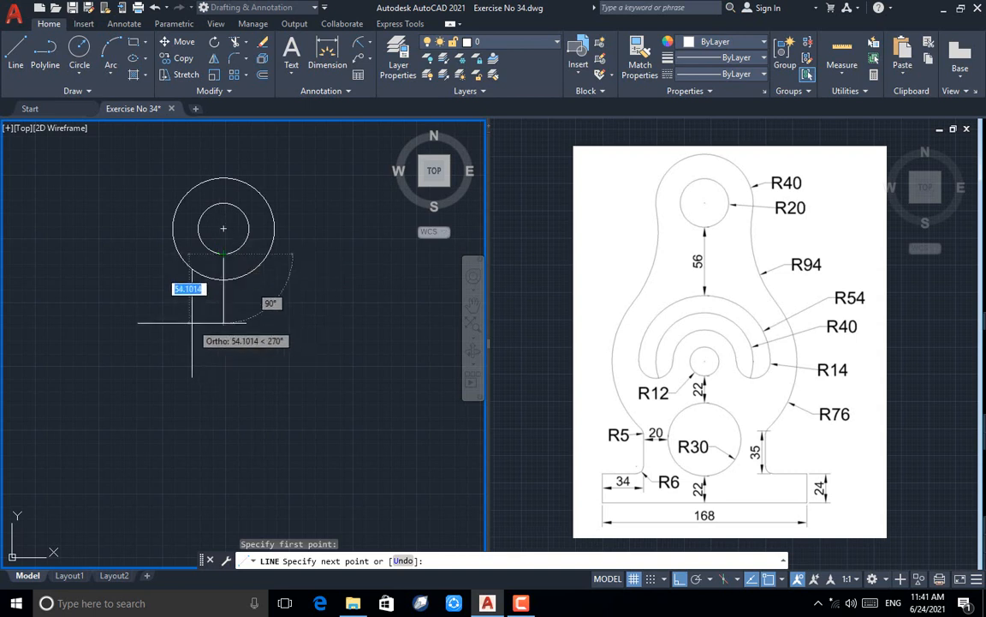
pyautogui.write('56')
pyautogui.press('Return')
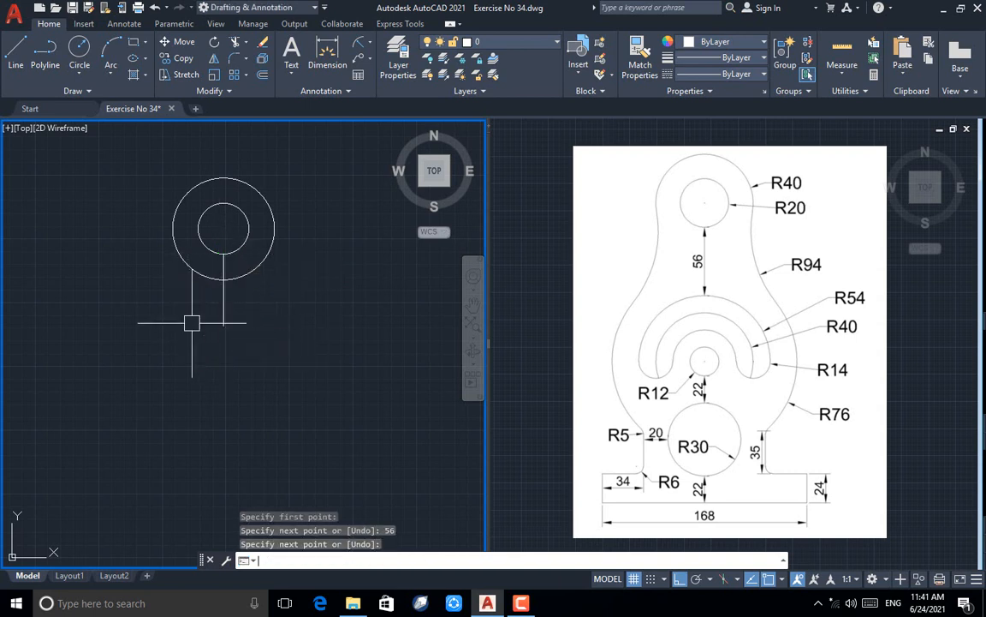
pyautogui.press('Return')
pyautogui.click(89, 78)
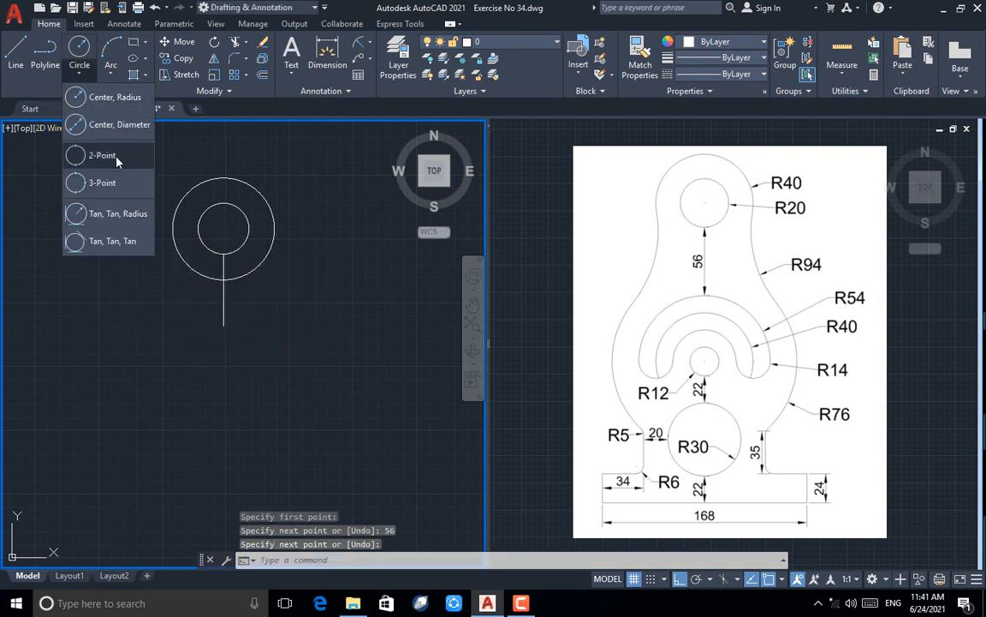
pyautogui.click(103, 150)
pyautogui.click(223, 327)
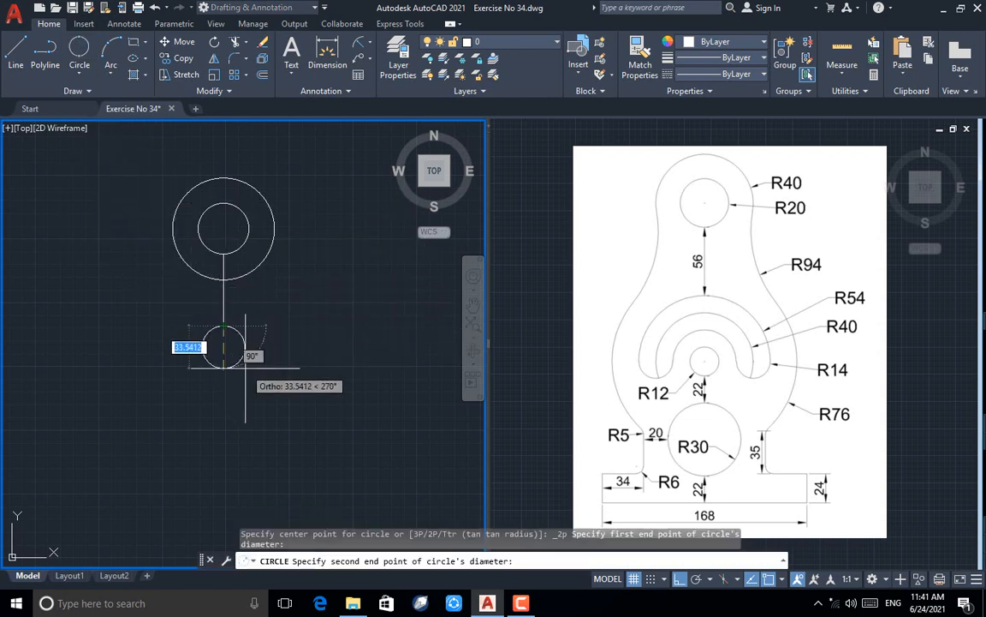
pyautogui.press('Escape')
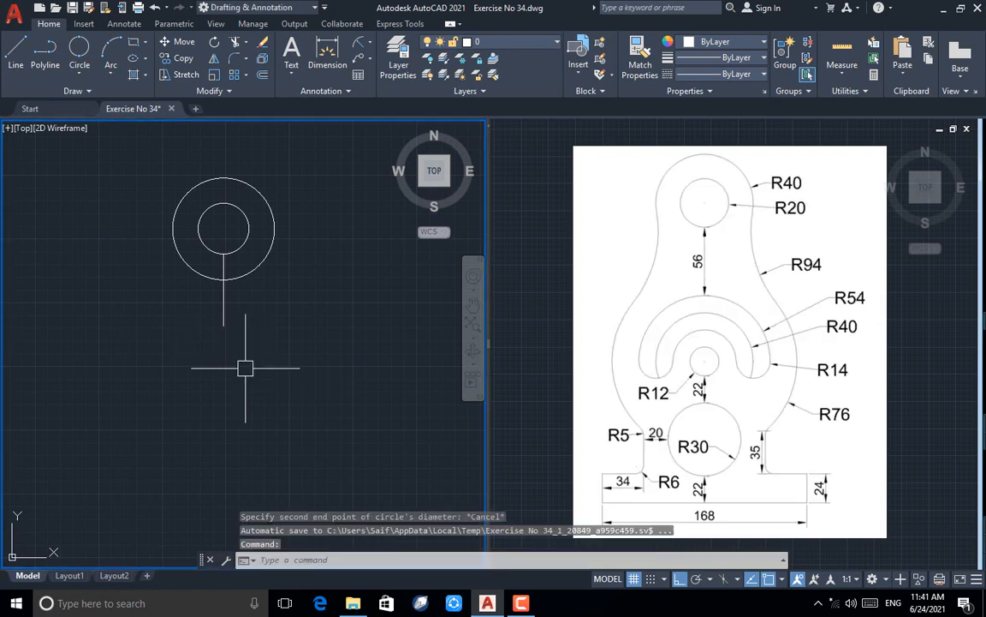
pyautogui.press('Return')
# Draw a two-point circle with diameter 108 straight down from the lower end of the vertical line.
pyautogui.click(92, 52)
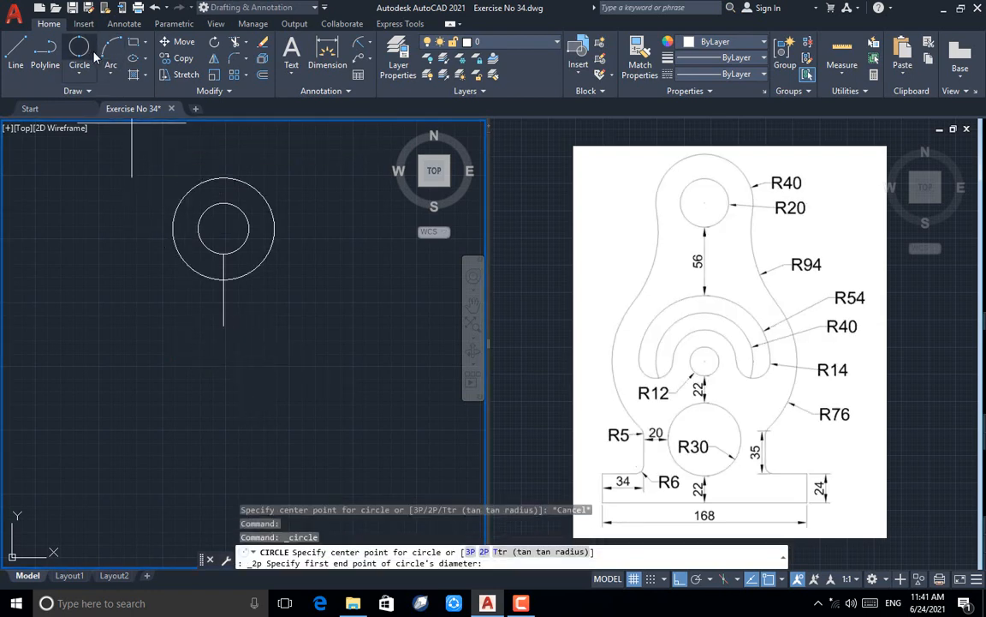
pyautogui.click(223, 326)
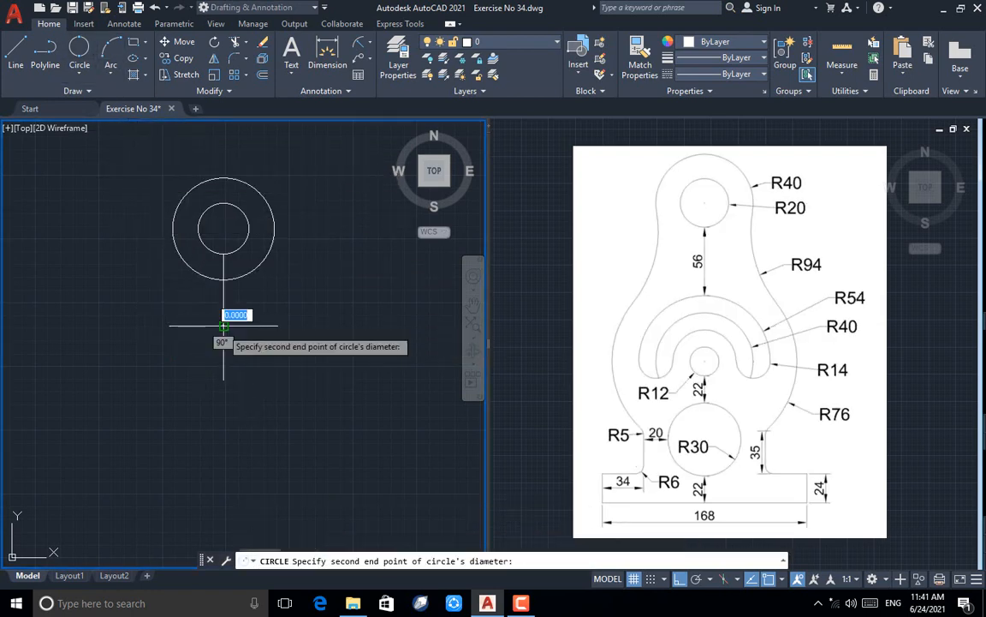
pyautogui.write('1')
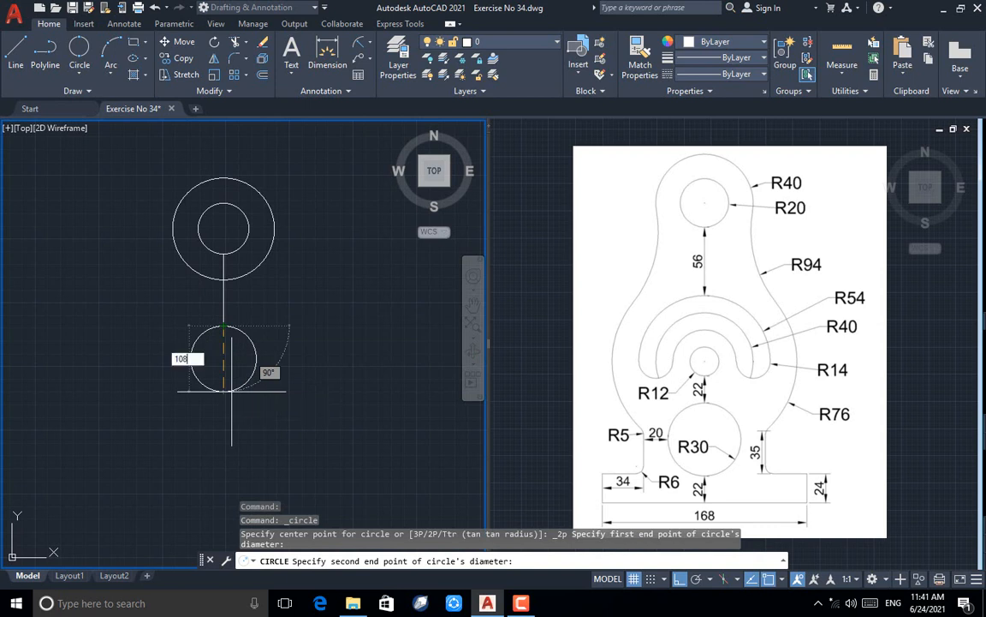
pyautogui.write('08')
pyautogui.press('Return')
# Draw two circles with radii 40 and 26, concentric with the diameter 108 circle.
pyautogui.press('space')
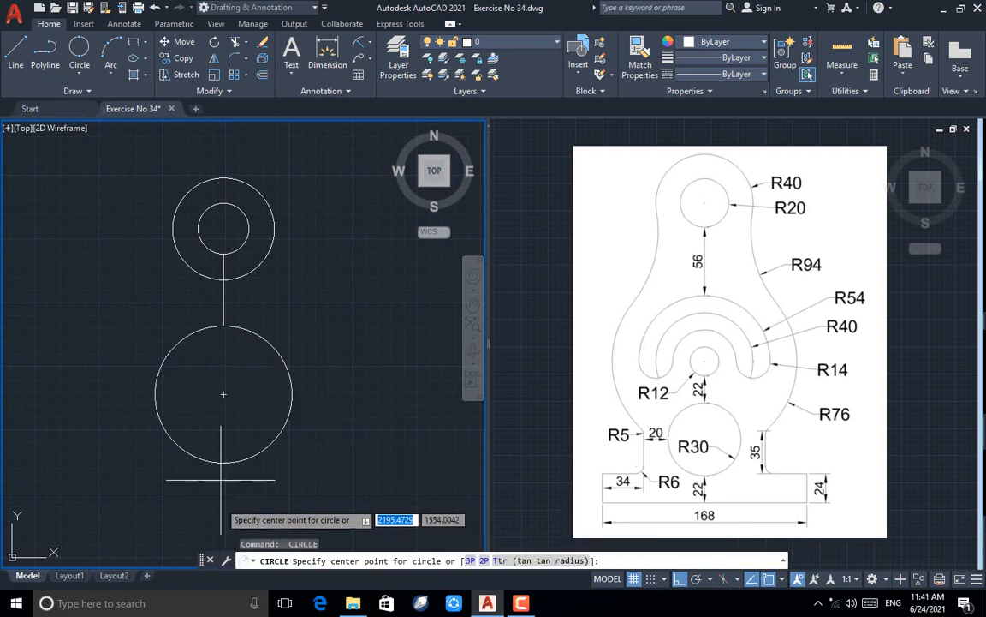
pyautogui.click(223, 395)
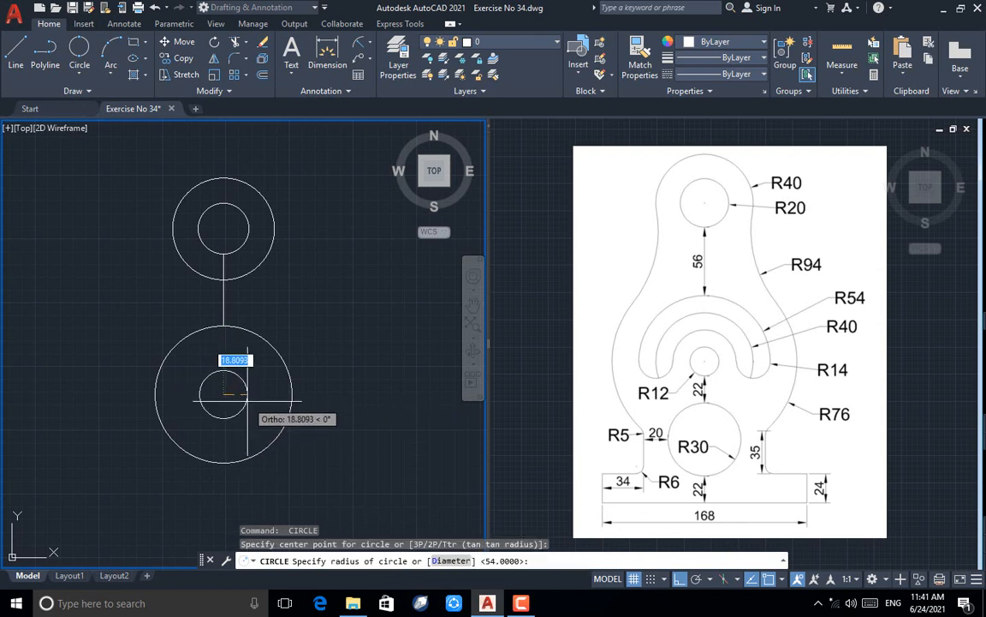
pyautogui.write('40')
pyautogui.press('Return')
pyautogui.press('space')
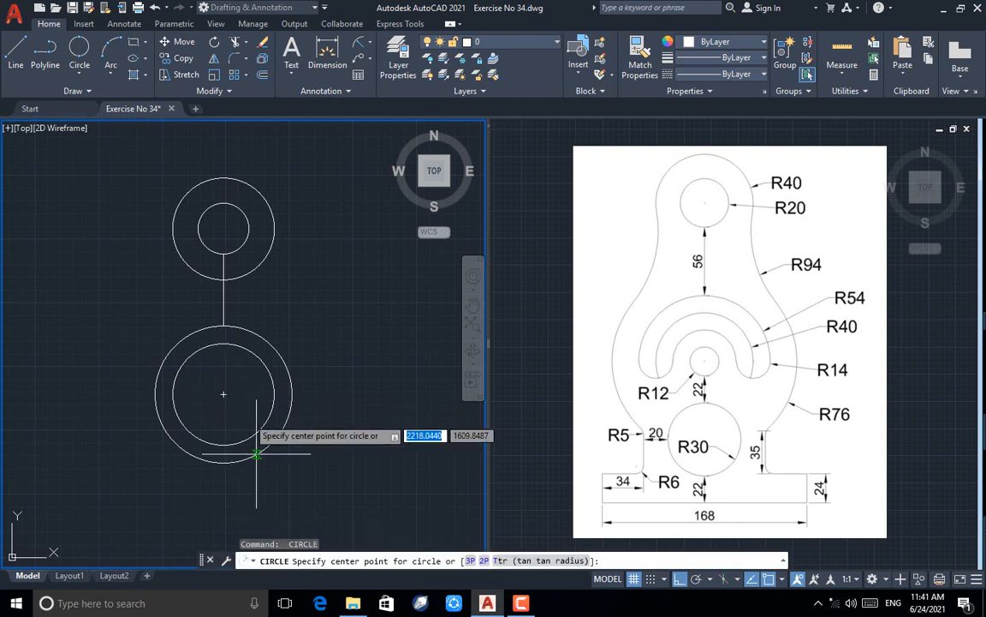
pyautogui.click(223, 395)
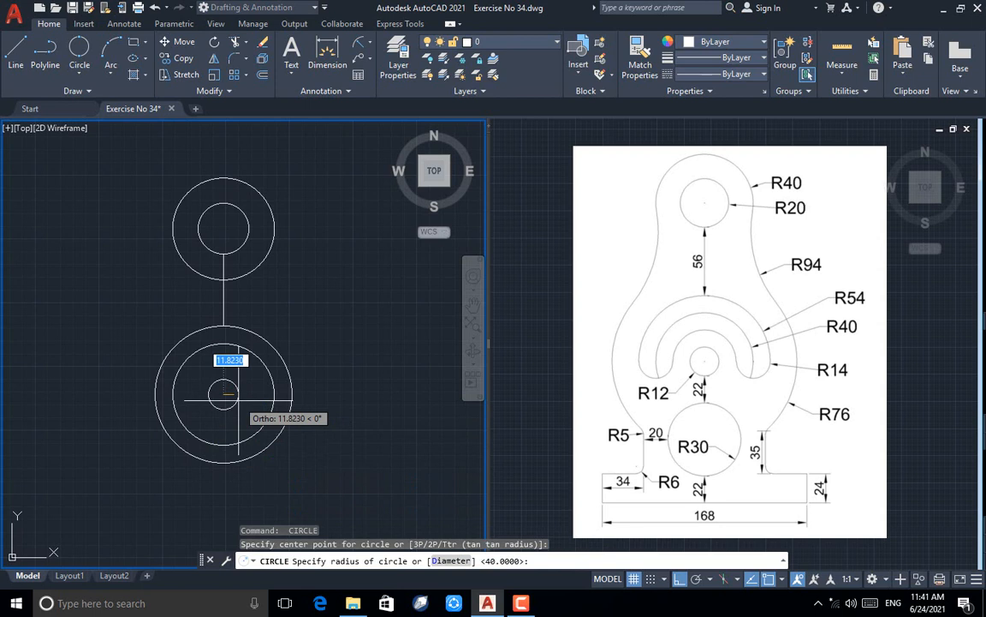
pyautogui.write('20')
pyautogui.press('Return')
# Add a radius 12 circle and a radius 76 circle centered on the lower set of concentric circles.
pyautogui.press('space')
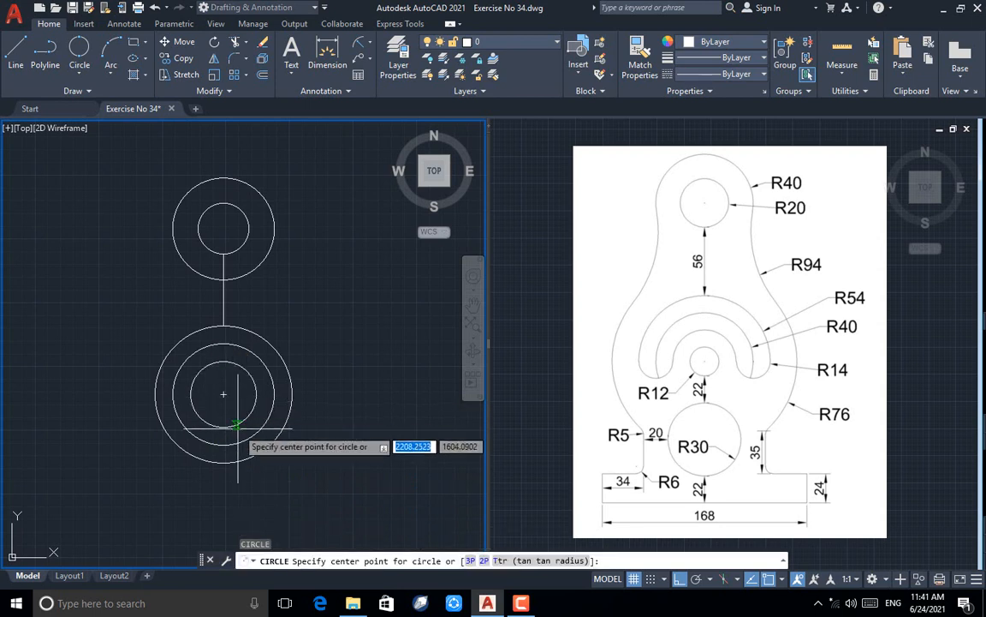
pyautogui.click(223, 395)
pyautogui.press('Escape')
pyautogui.press('space')
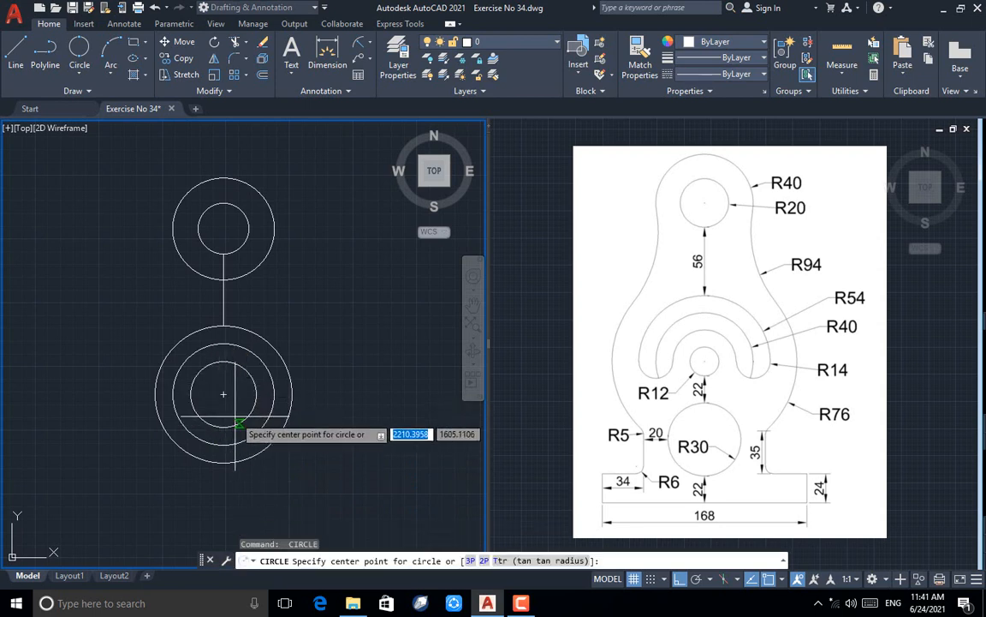
pyautogui.click(224, 395)
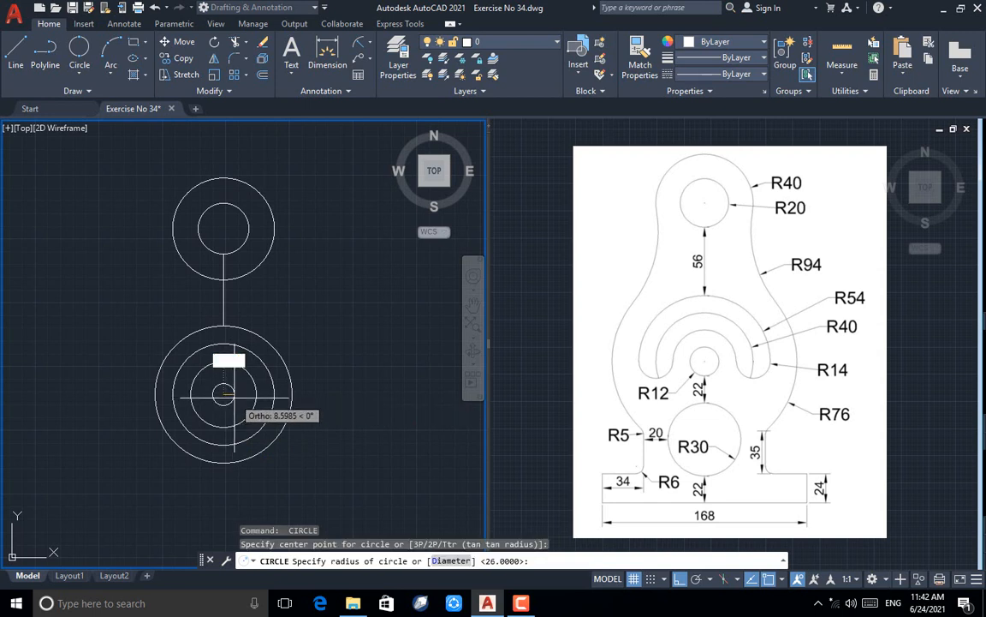
pyautogui.press('Return')
pyautogui.press('space')
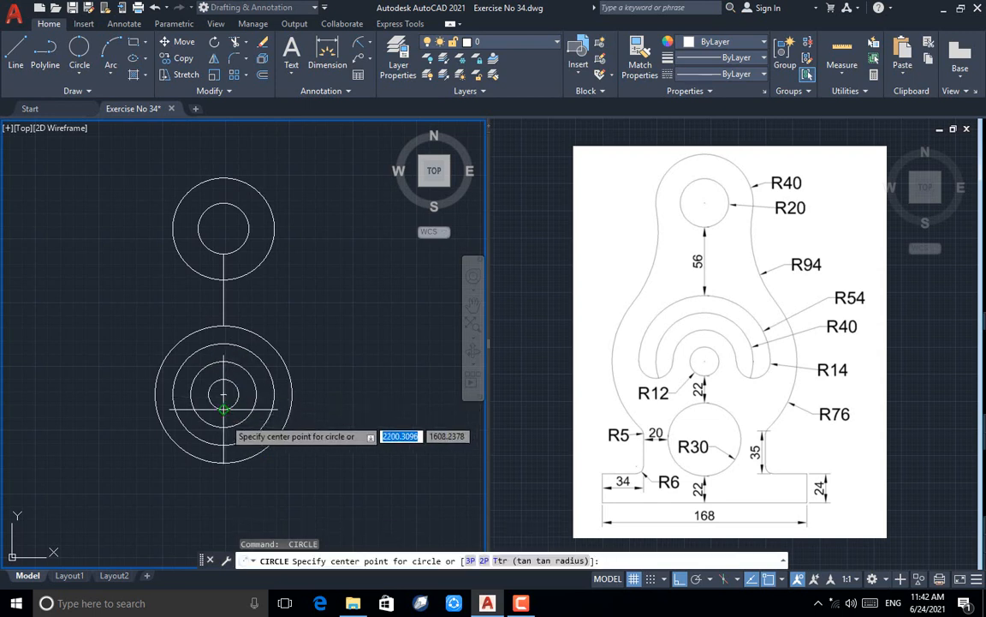
pyautogui.click(224, 395)
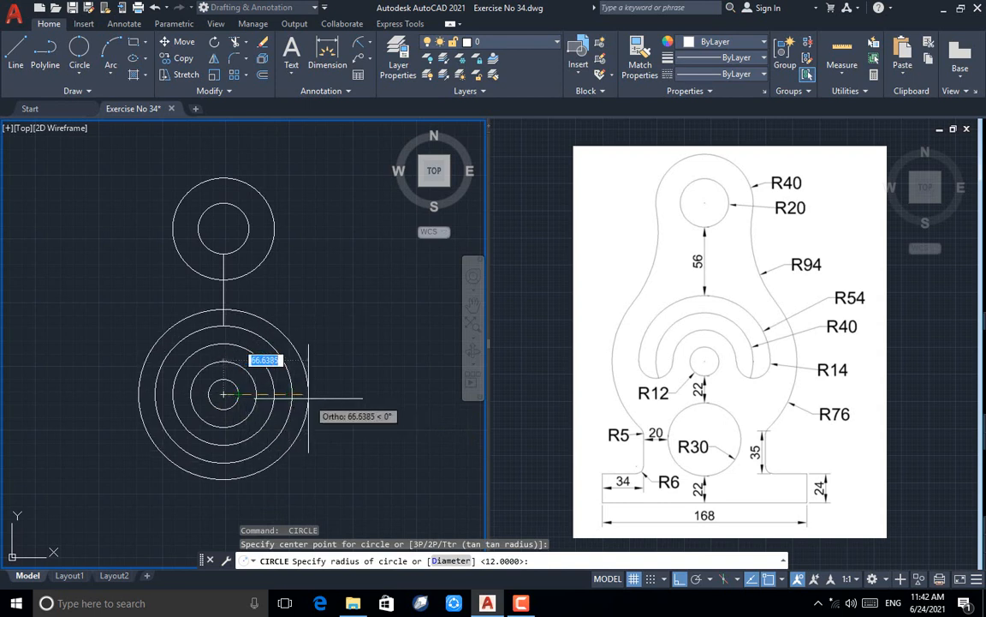
pyautogui.press('Return')
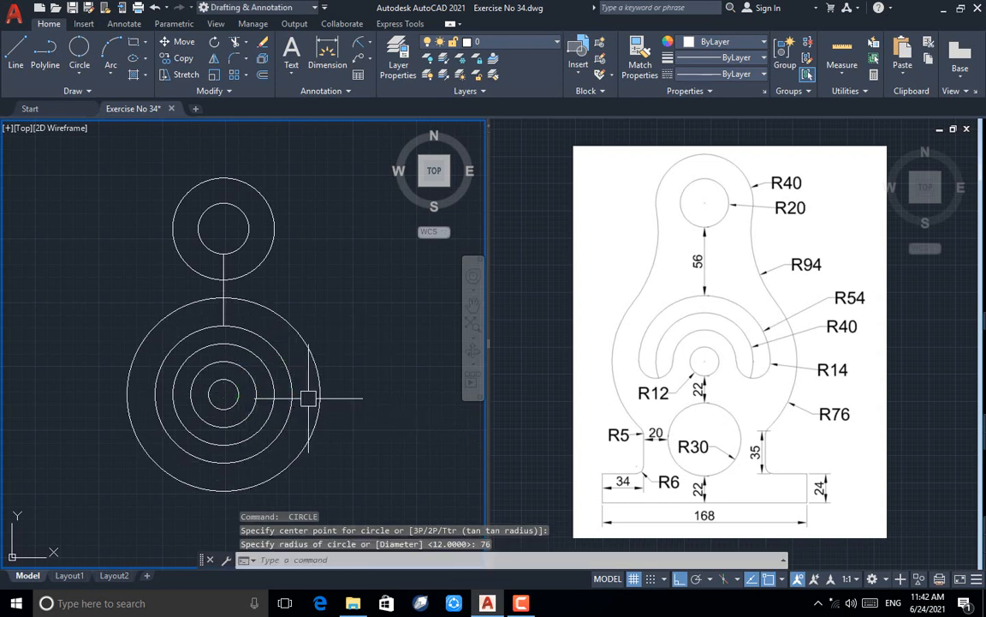
# Draw a radius 94 circle tangent to the right sides of the upper radius 40 circle and the radius 76 circle.
pyautogui.click(79, 75)
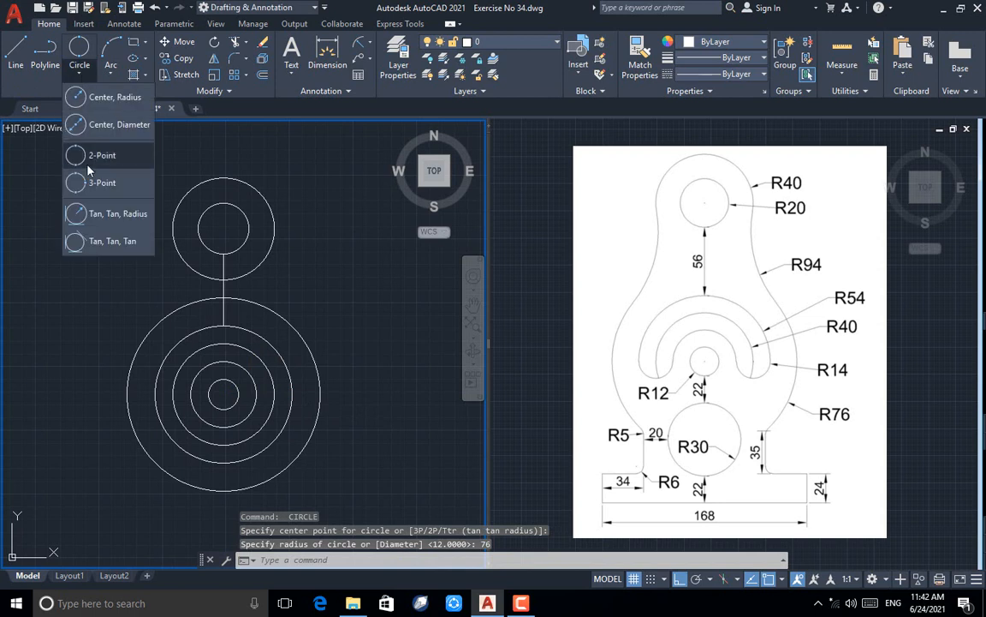
pyautogui.click(100, 214)
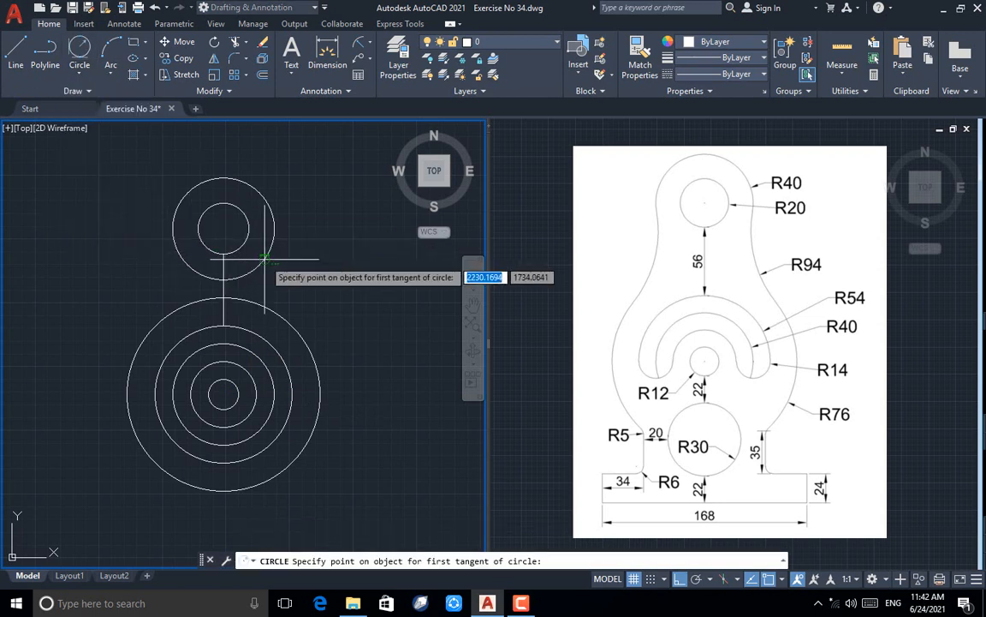
pyautogui.click(262, 258)
pyautogui.click(263, 307)
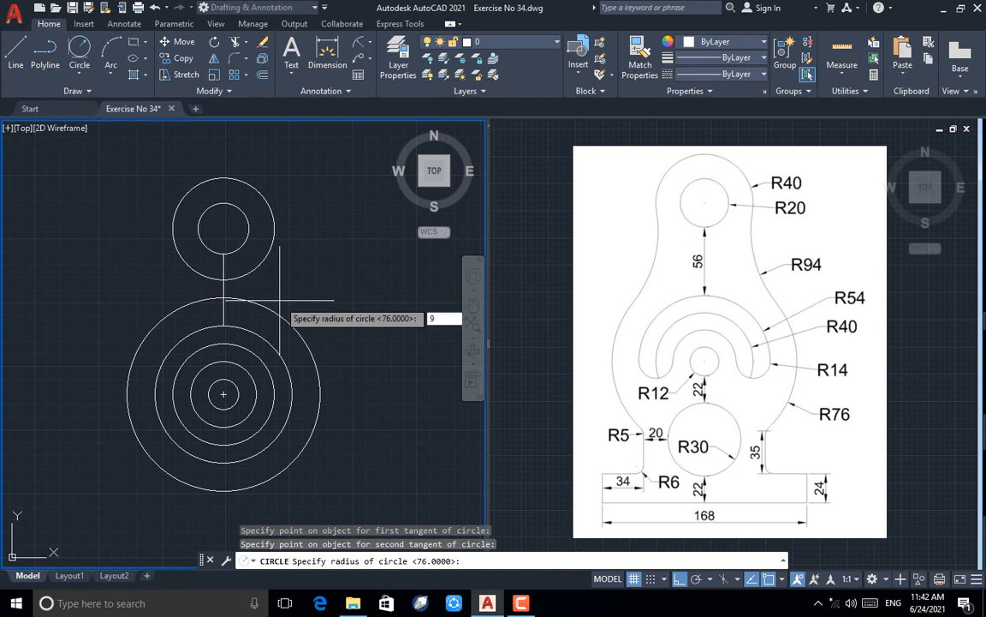
pyautogui.press('Return')
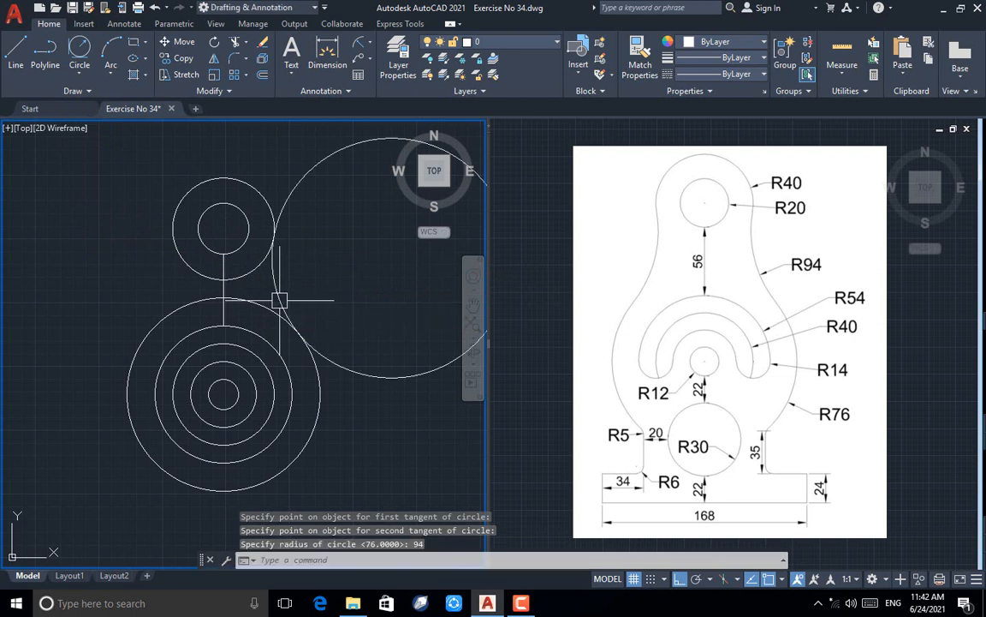
# Trim the radius 94 circle to the short arc joining the upper radius 40 circle and the radius 76 circle.
pyautogui.write('tr')
pyautogui.press('Return')
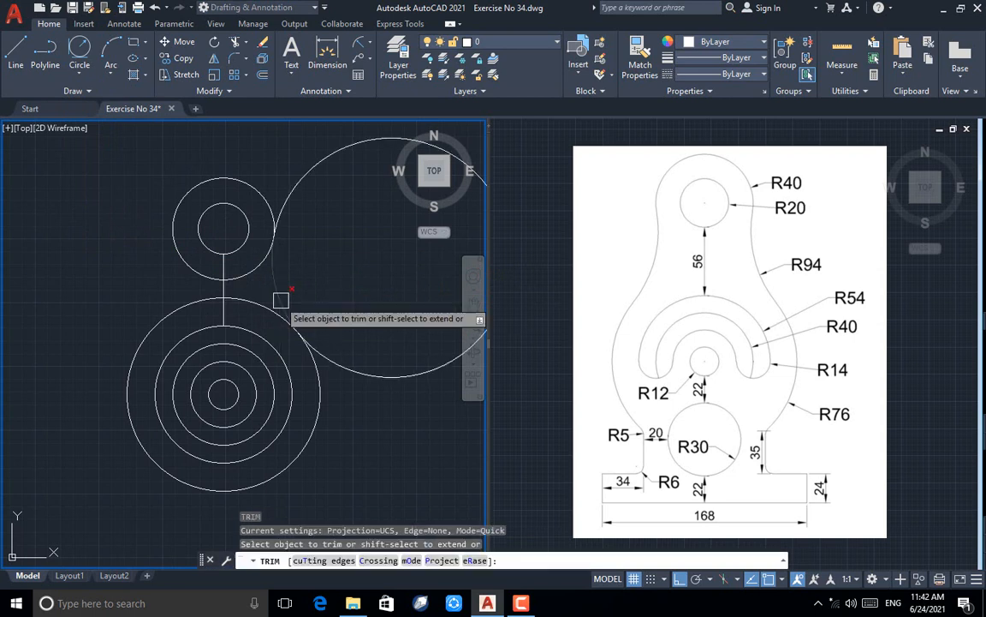
pyautogui.click(377, 376)
pyautogui.press('Escape')
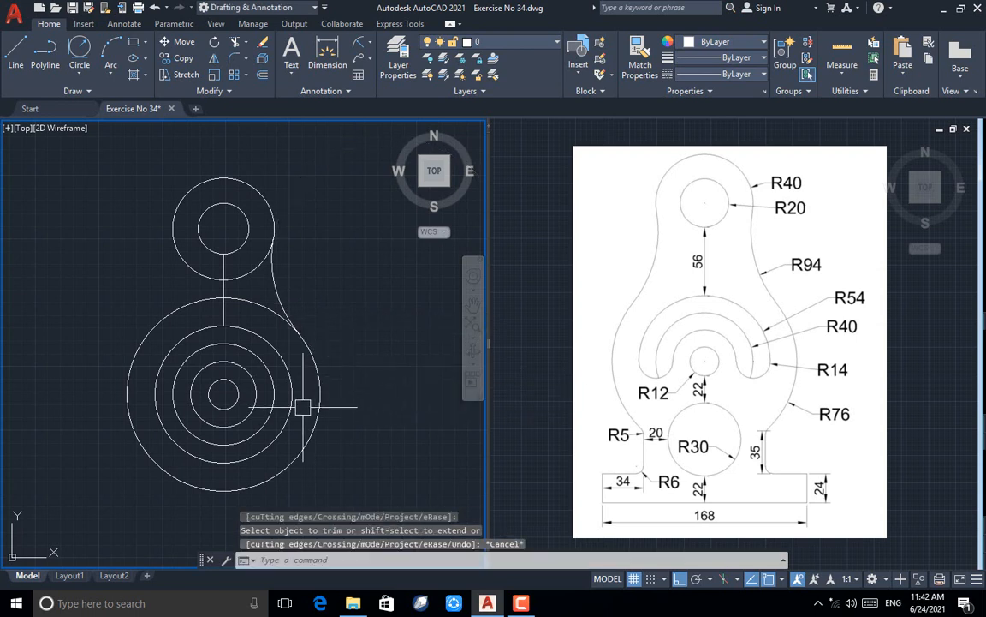
# Draw a radius 14 circle centered on the right quadrant of the lower radius 40 circle.
pyautogui.write('c')
pyautogui.press('Return')
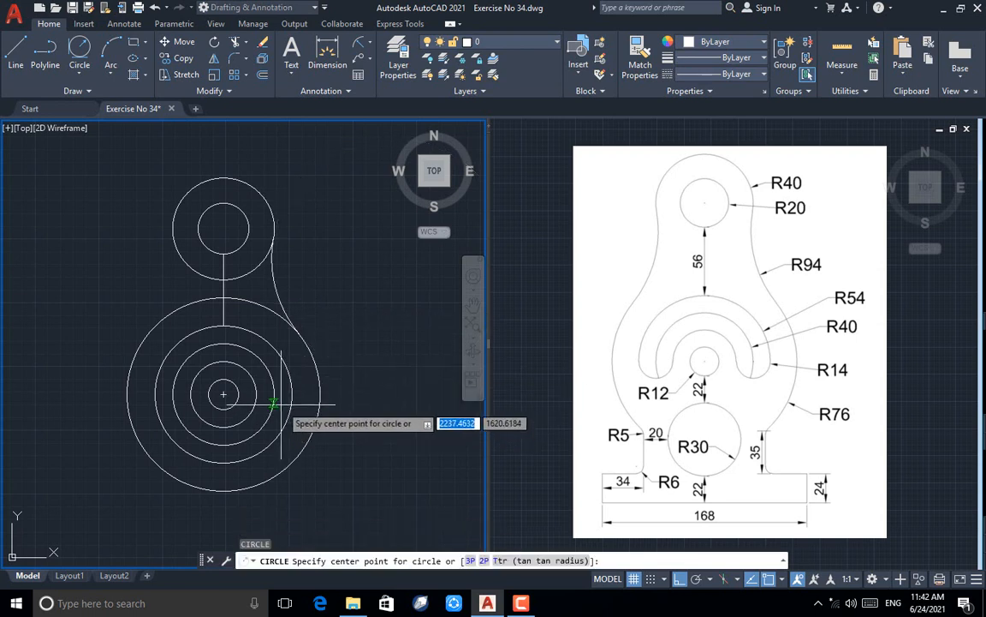
pyautogui.click(274, 394)
pyautogui.write('14')
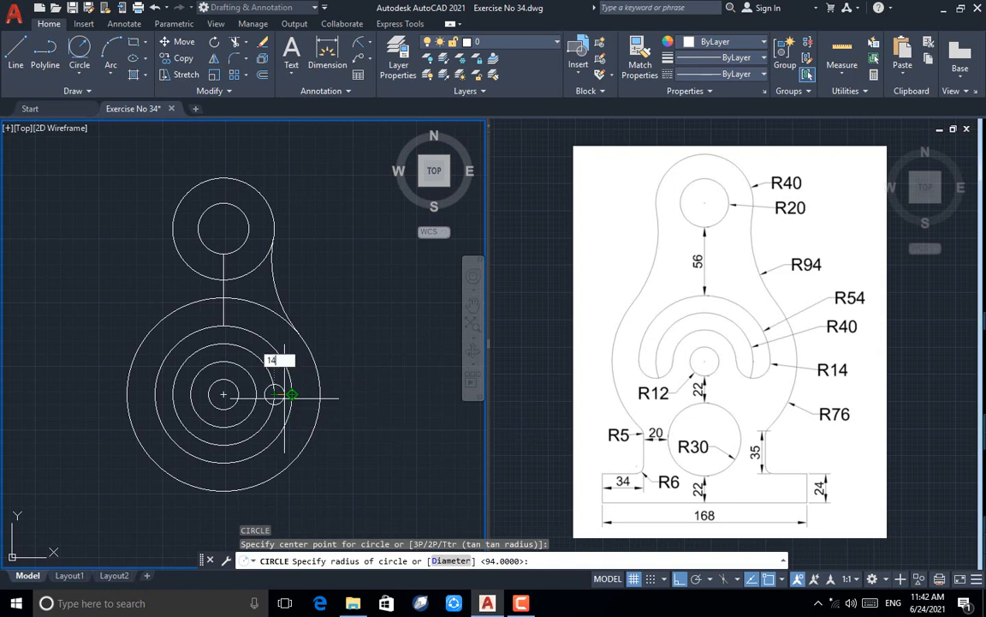
pyautogui.press('Return')
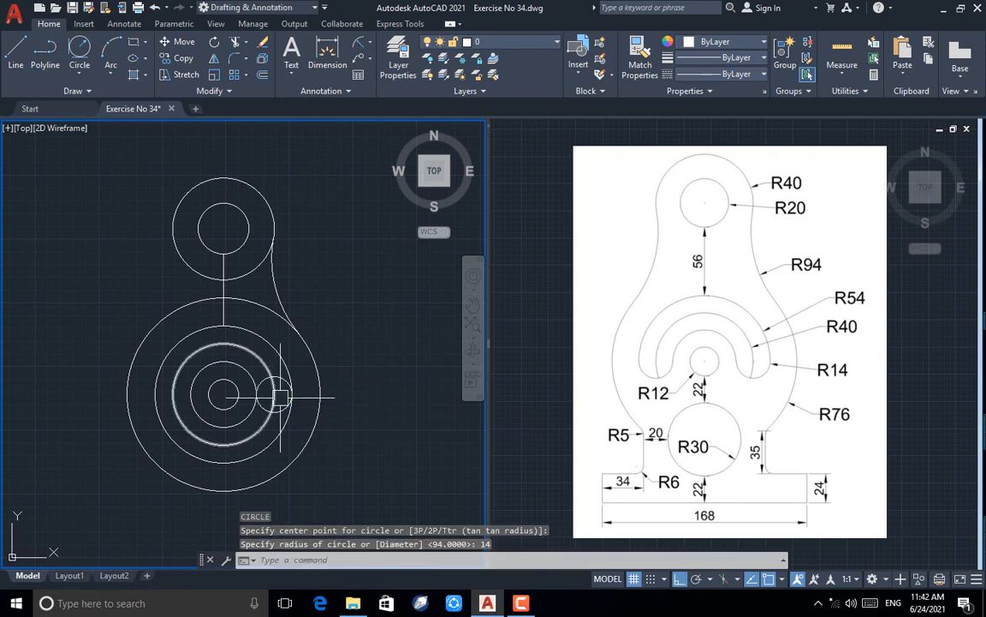
# Trim away the upper half of the radius 14 circle, keeping its lower arc as the slot end.
pyautogui.write('tr')
pyautogui.press('Return')
pyautogui.scroll(5, 280, 396)
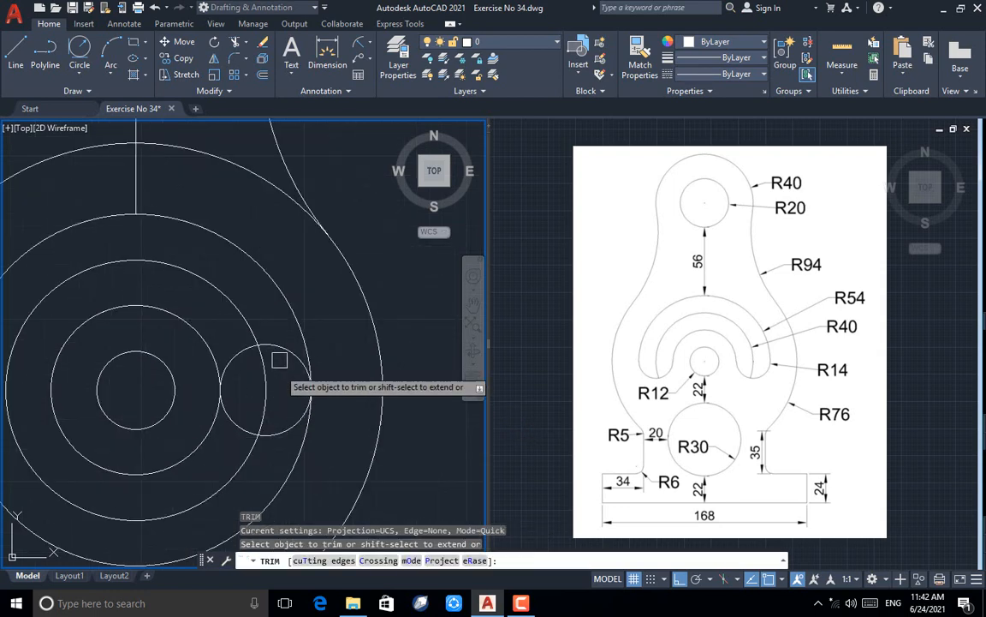
pyautogui.click(275, 343)
pyautogui.click(254, 347)
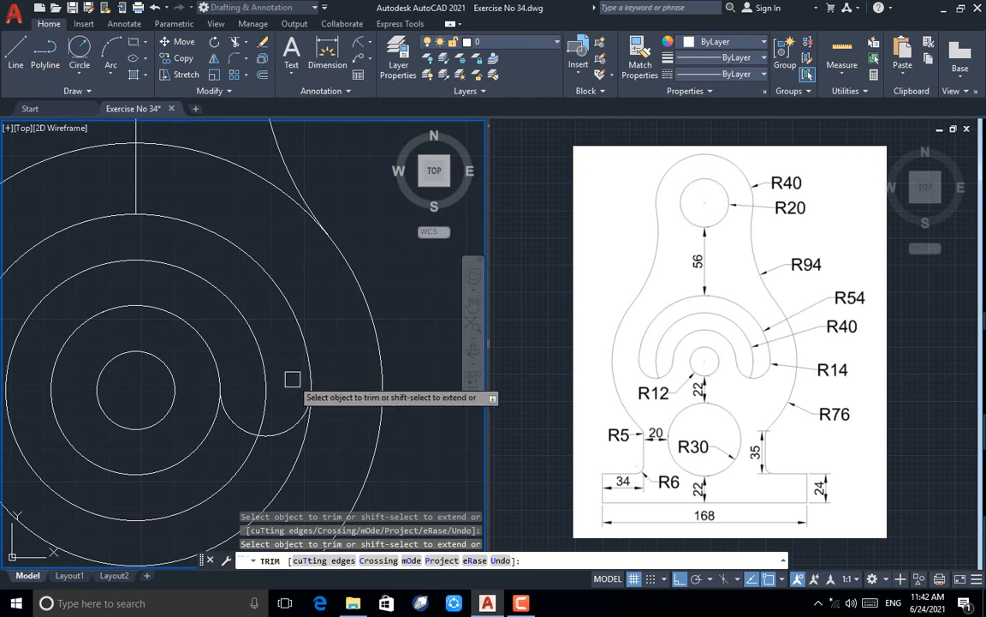
pyautogui.scroll(-5, 292, 379)
pyautogui.press('Escape')
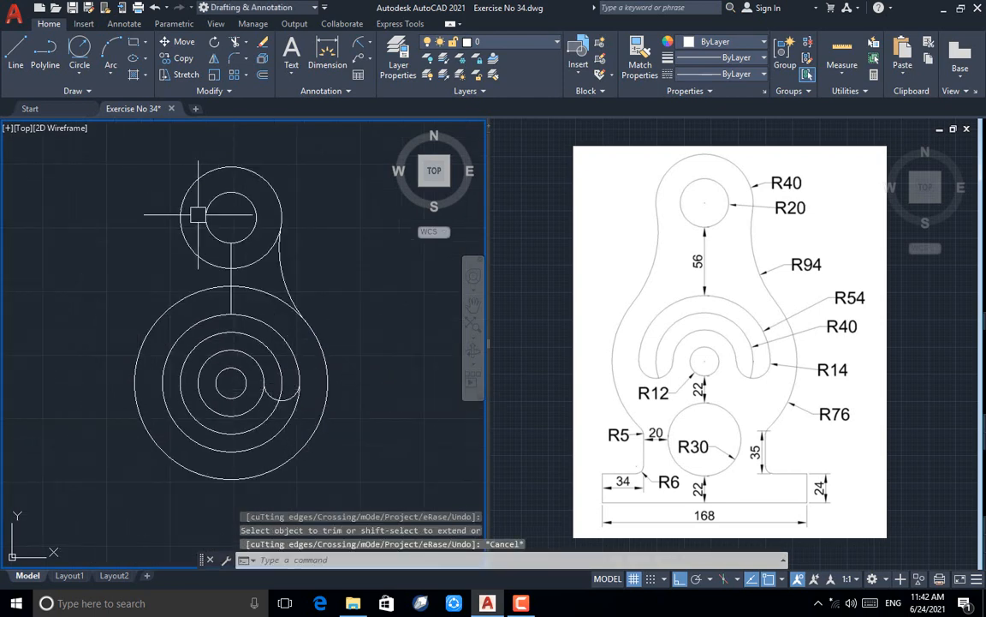
# Mirror the radius 94 arc and the radius 14 slot-end arc about the vertical line through the concentric circles' center, keeping the originals.
pyautogui.click(213, 58)
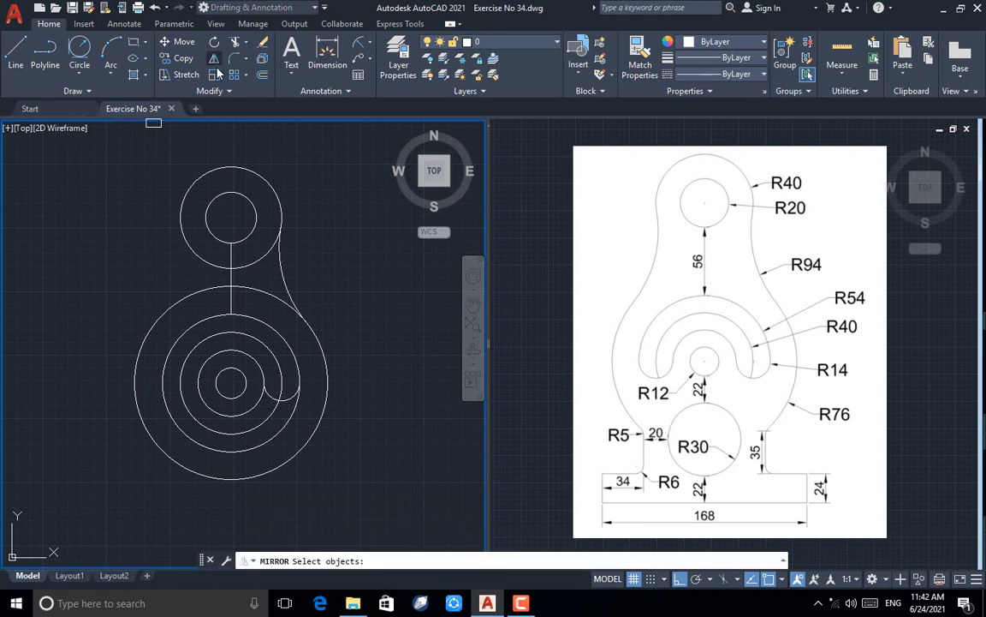
pyautogui.click(288, 286)
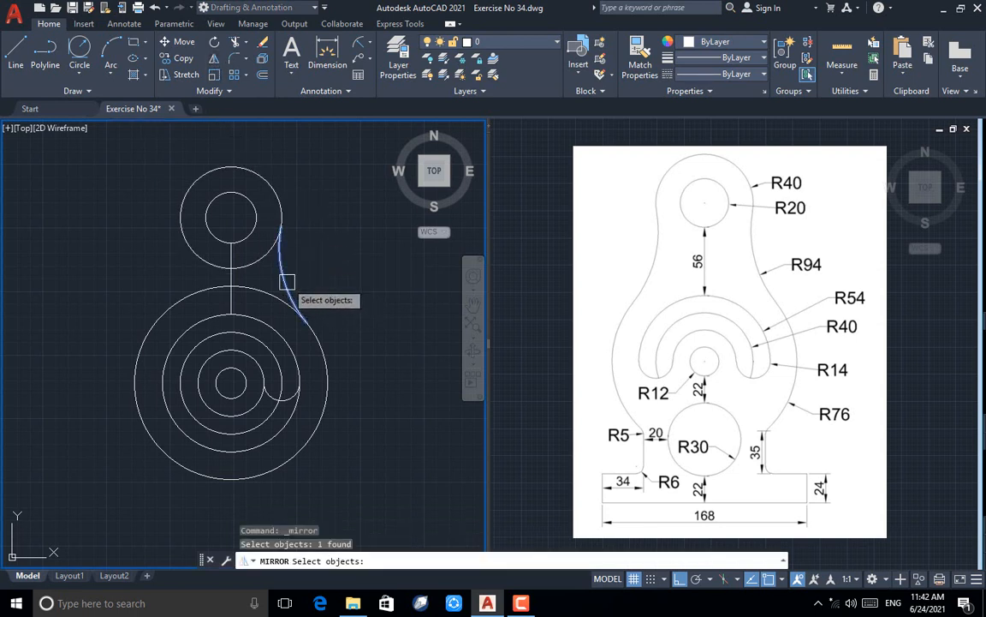
pyautogui.click(275, 400)
pyautogui.press('Return')
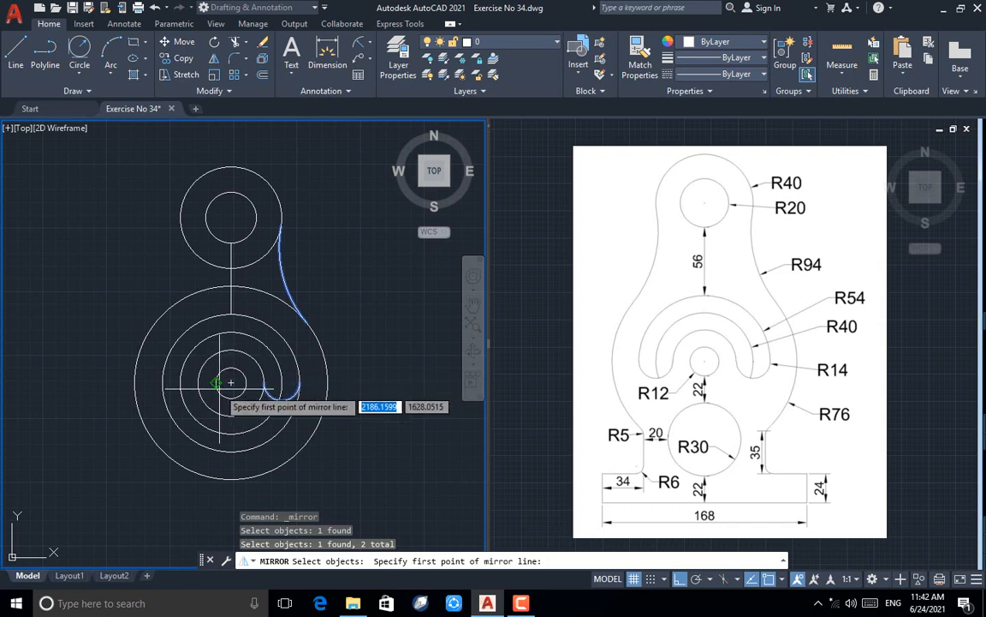
pyautogui.click(230, 381)
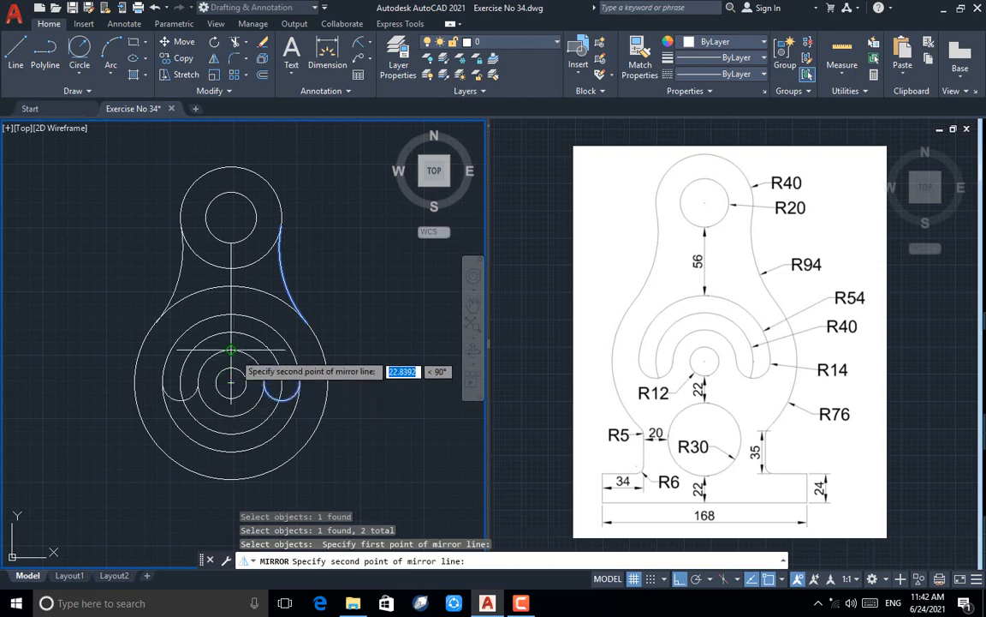
pyautogui.click(230, 351)
pyautogui.press('Return')
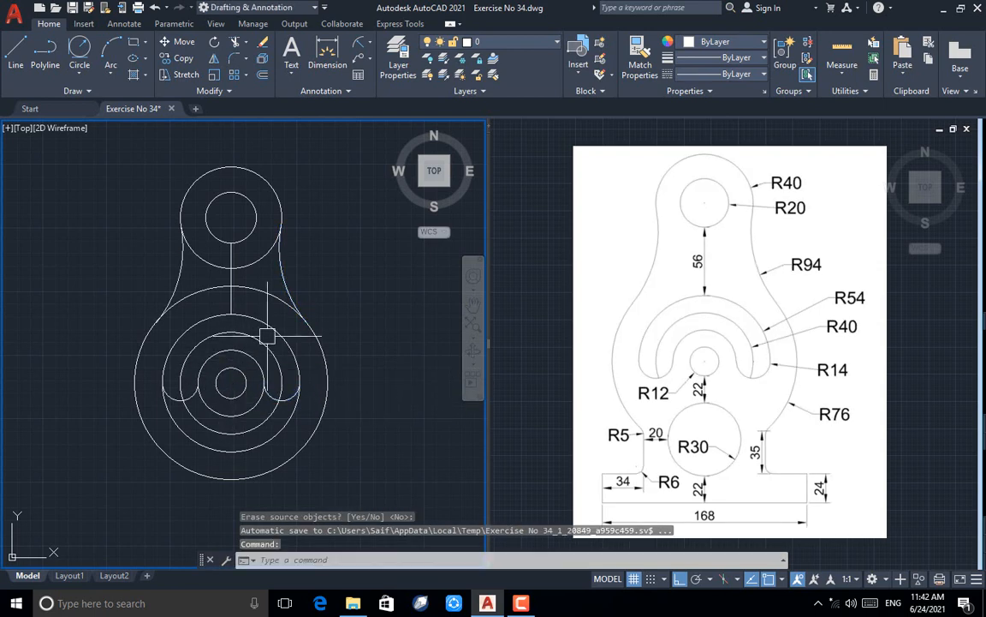
# Trim away the lower portions of the three concentric slot circles below the two radius 14 end arcs.
pyautogui.write('tr')
pyautogui.press('Return')
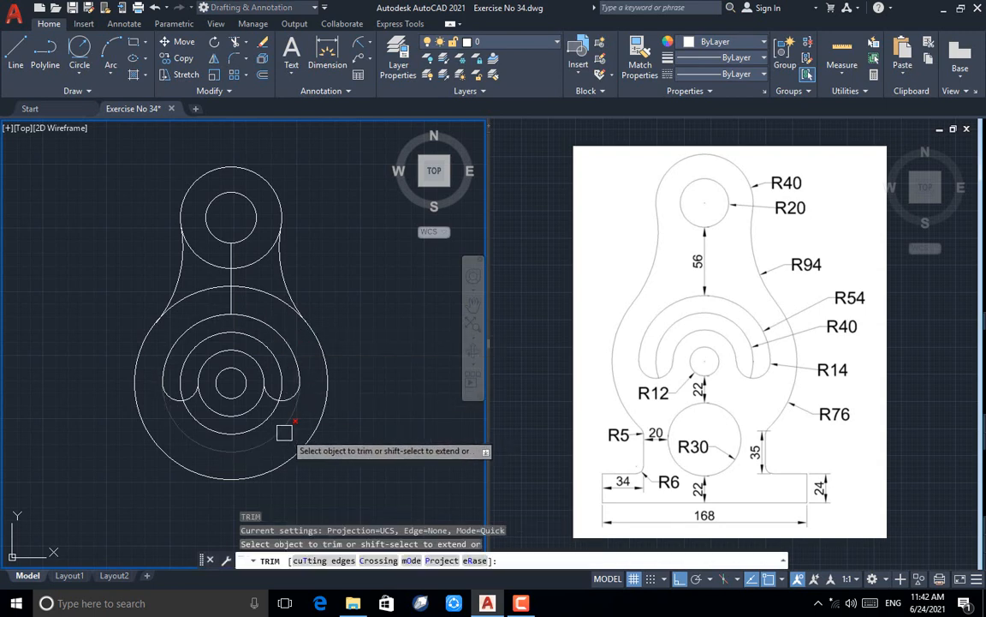
pyautogui.scroll(2, 227, 447)
pyautogui.scroll(2, 227, 407)
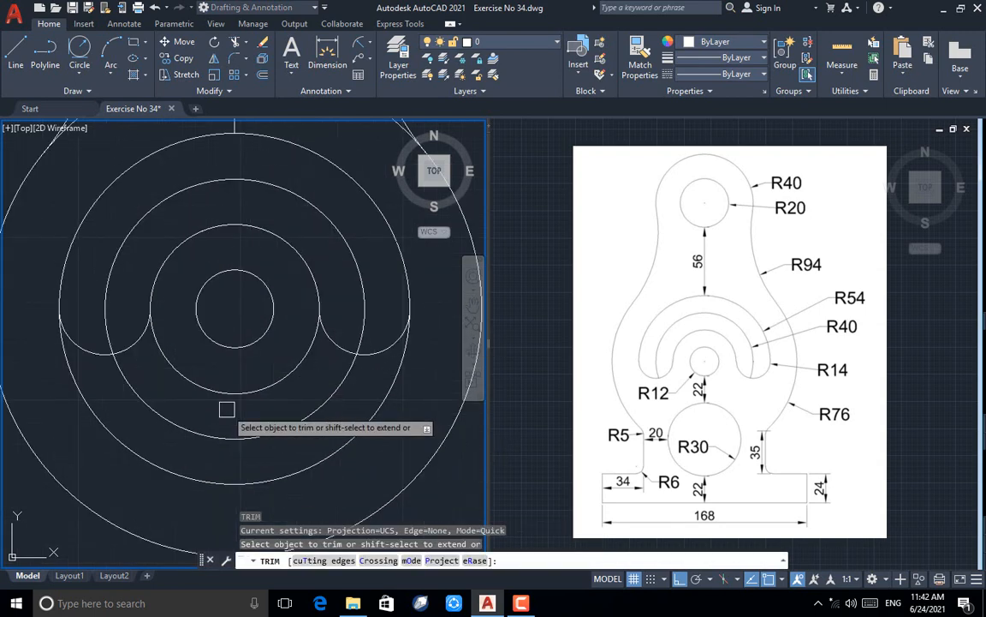
pyautogui.click(246, 374)
pyautogui.press('Return')
pyautogui.scroll(-3, 163, 469)
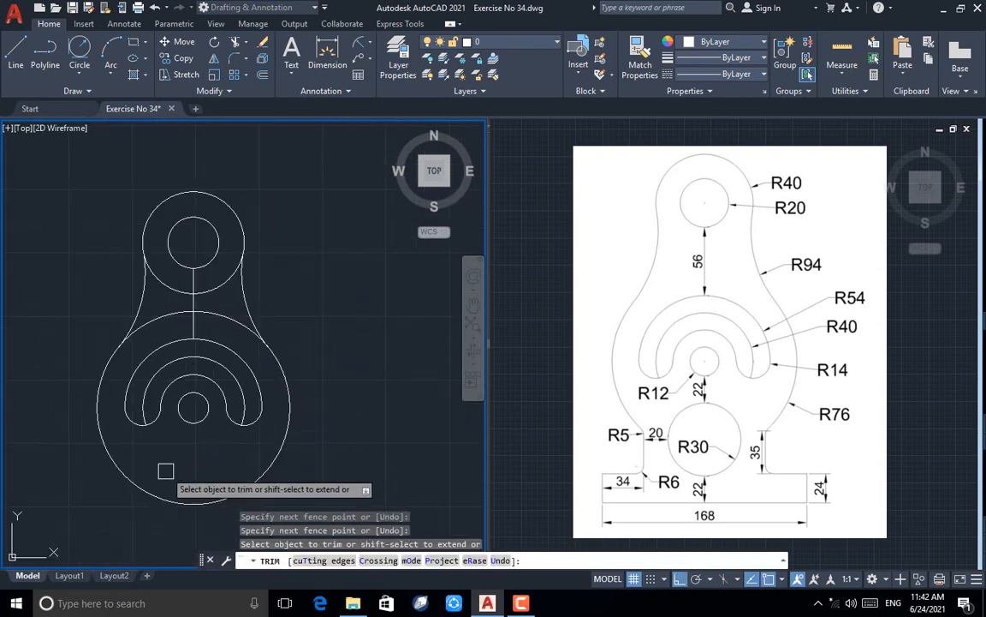
# Trim the lower part of the upper radius 40 circle and the top of the radius 76 circle between the two radius 94 arcs.
pyautogui.scroll(2, 174, 275)
pyautogui.click(205, 299)
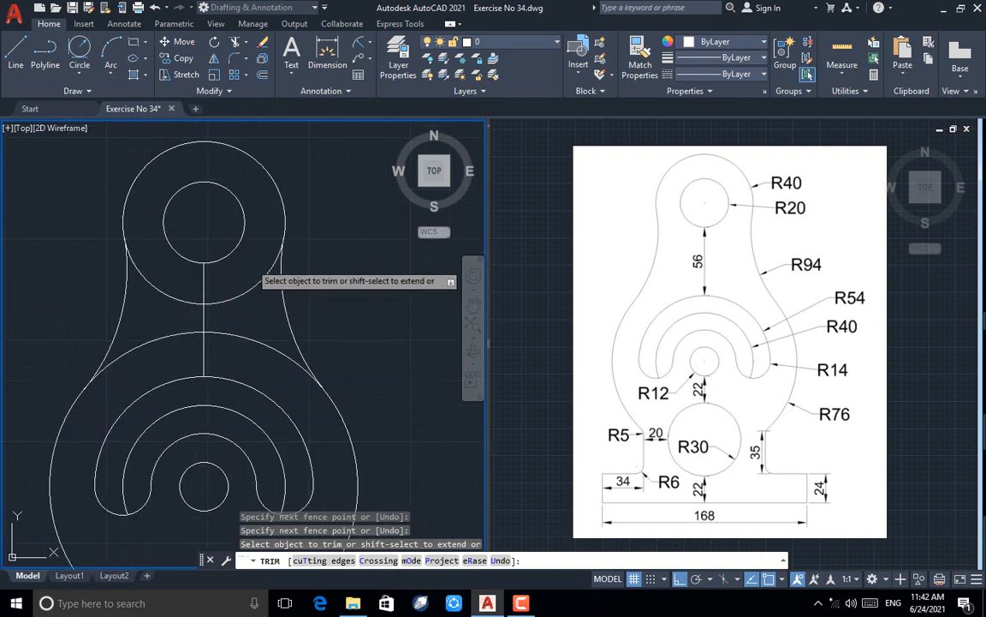
pyautogui.click(230, 329)
pyautogui.press('Return')
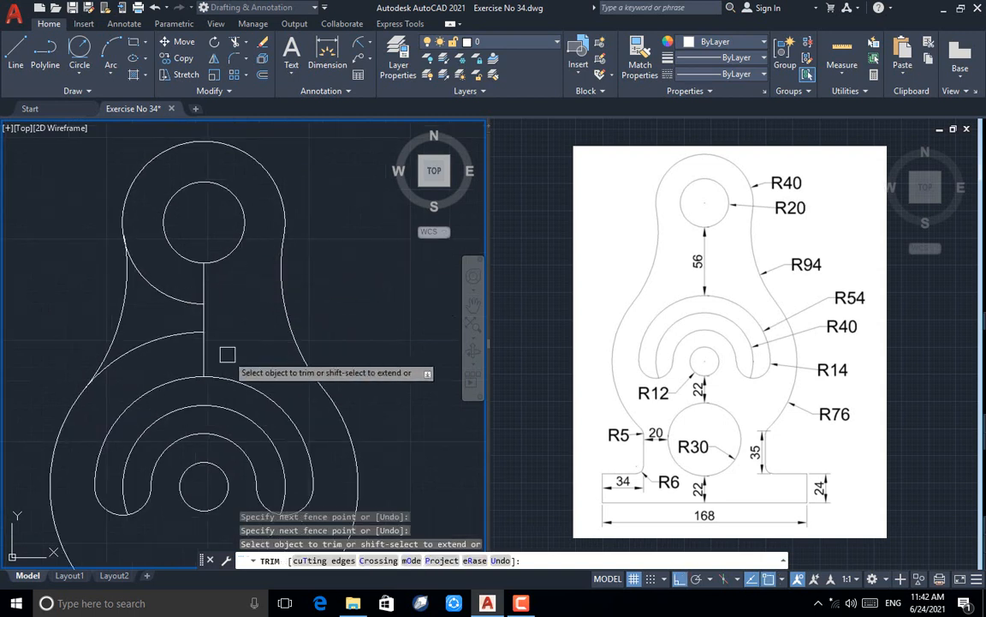
pyautogui.click(188, 286)
pyautogui.click(154, 342)
pyautogui.scroll(-5, 271, 282)
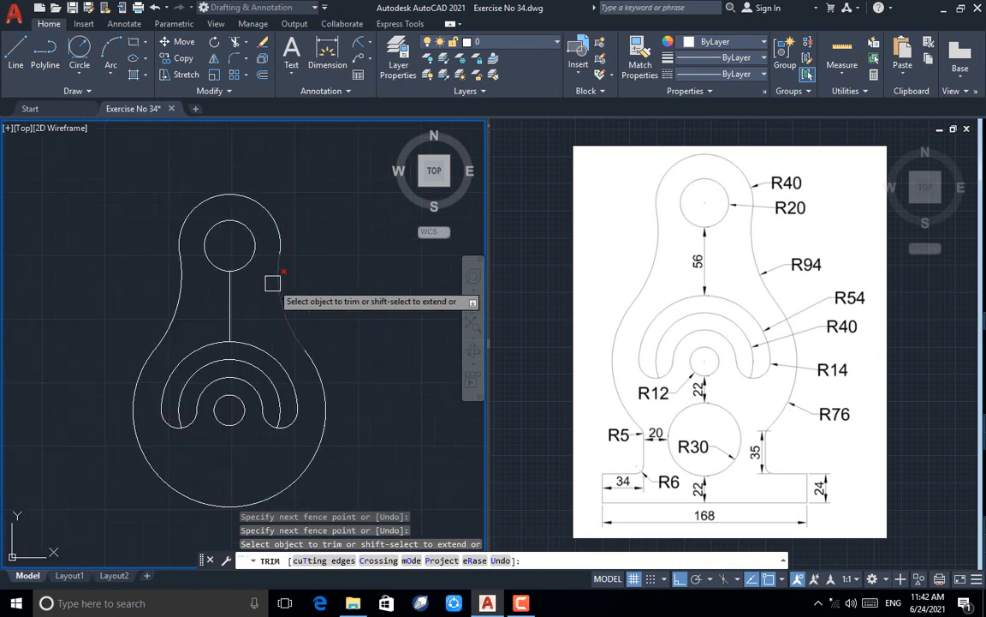
pyautogui.press('Escape')
pyautogui.scroll(-2, 327, 265)
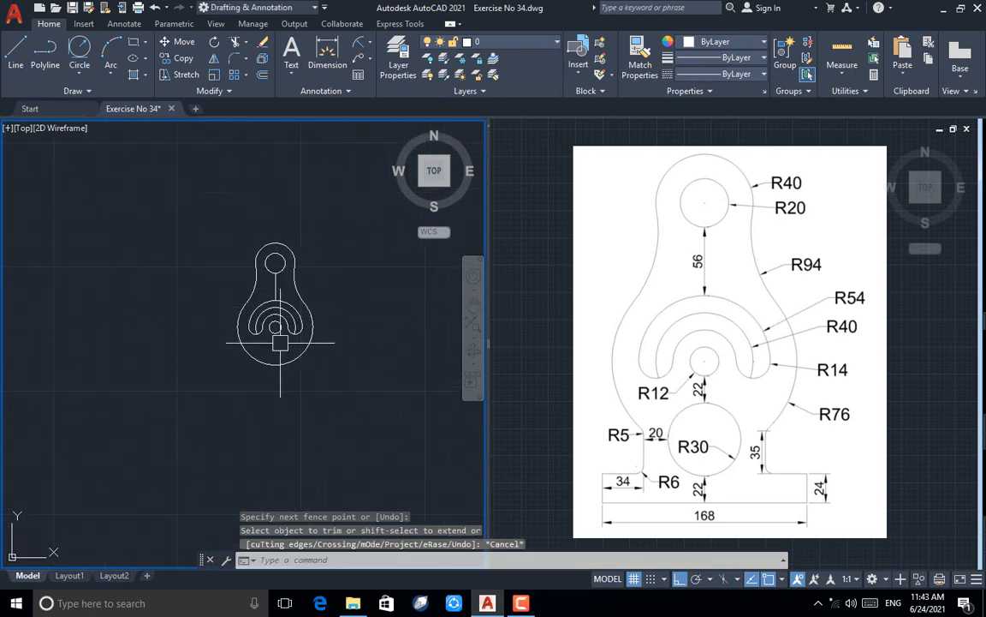
# Draw a 22 long vertical line downward from the bottom quadrant of the radius 12 circle.
pyautogui.scroll(3, 280, 342)
pyautogui.press('l')
pyautogui.press('Return')
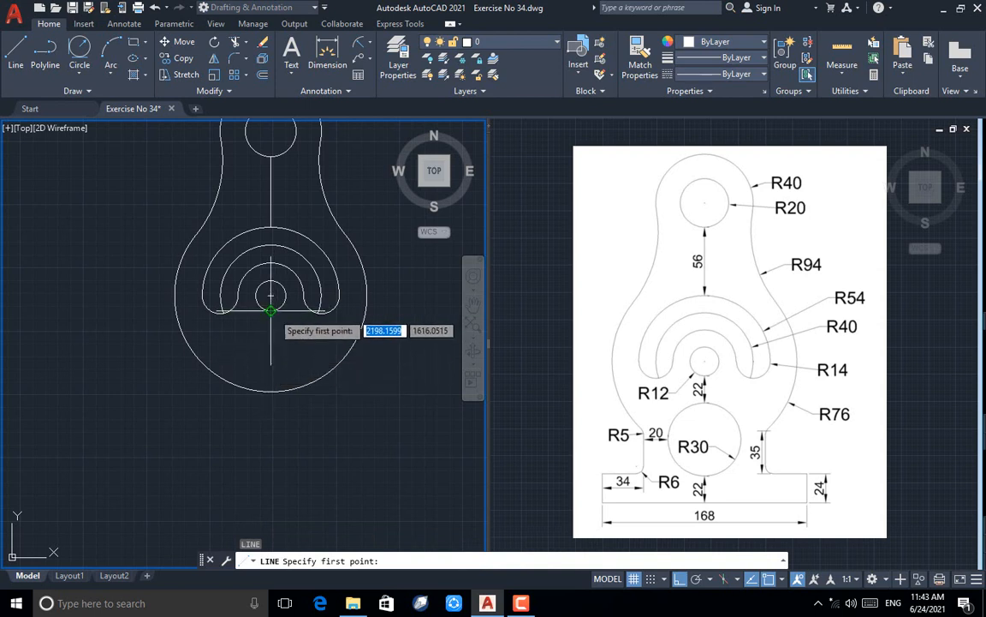
pyautogui.click(270, 296)
pyautogui.write('22')
pyautogui.press('Return')
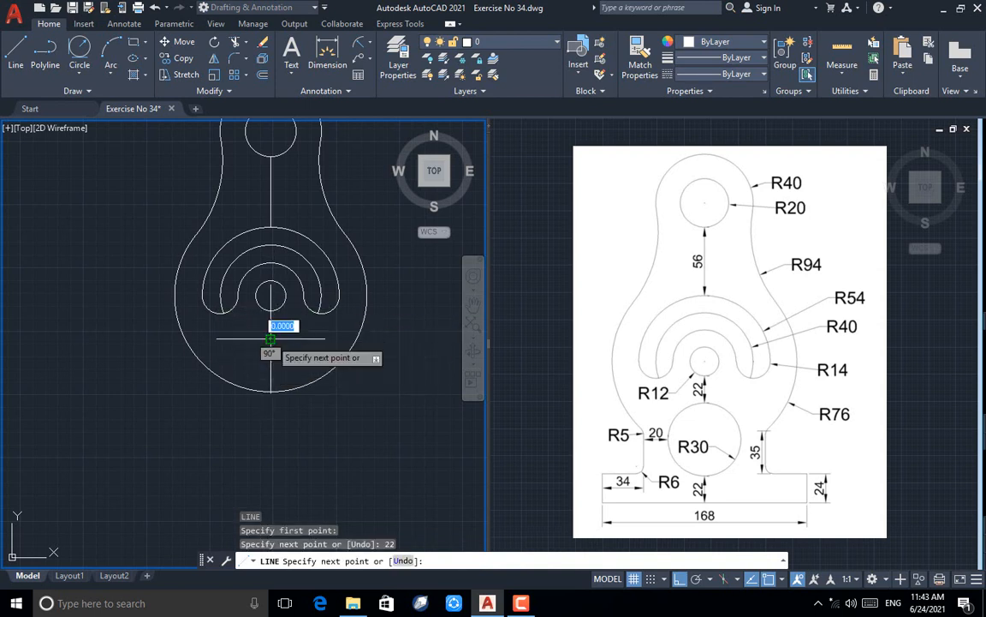
pyautogui.press('Return')
# Draw a 2-point circle of diameter 60 extending straight down from the lower end of the 22 long line.
pyautogui.click(79, 74)
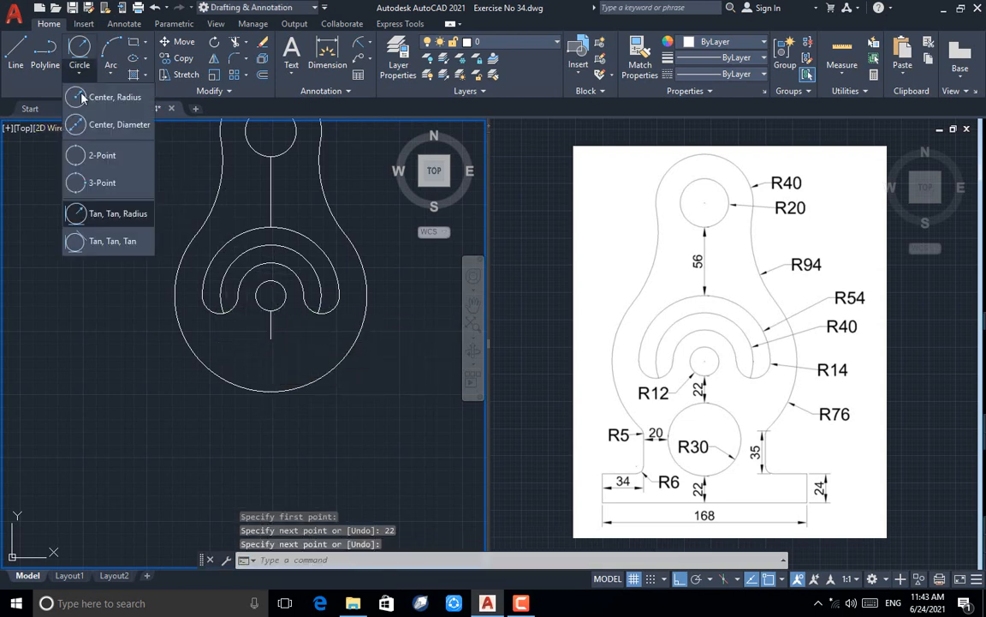
pyautogui.click(87, 154)
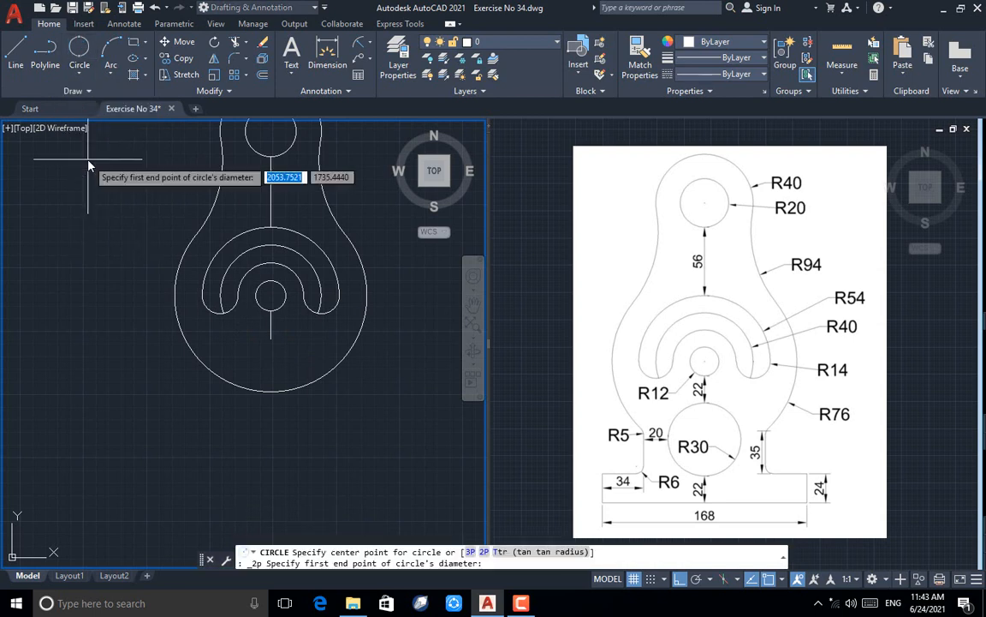
pyautogui.click(270, 338)
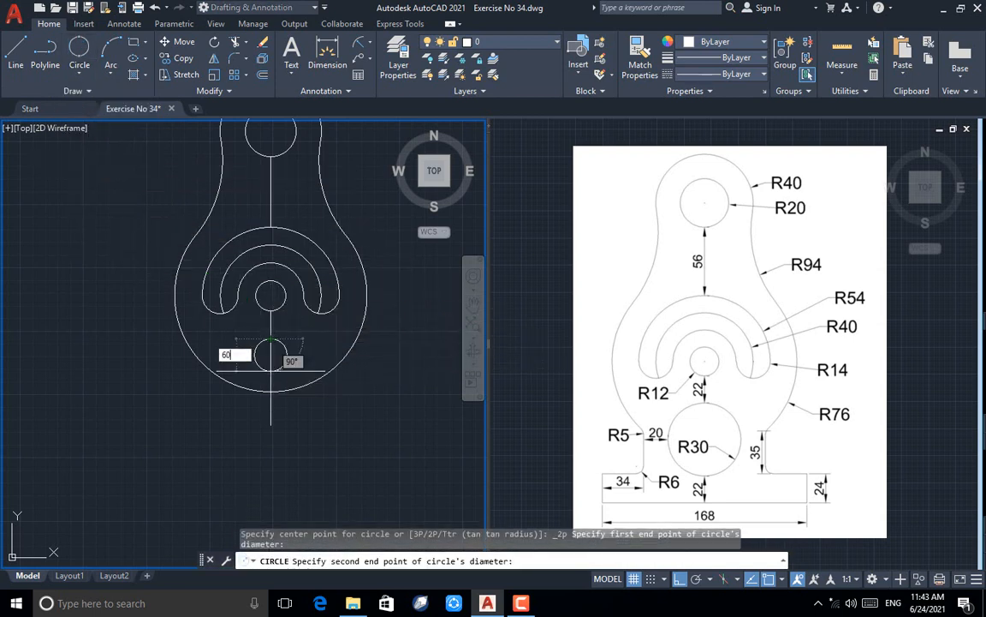
pyautogui.press('Return')
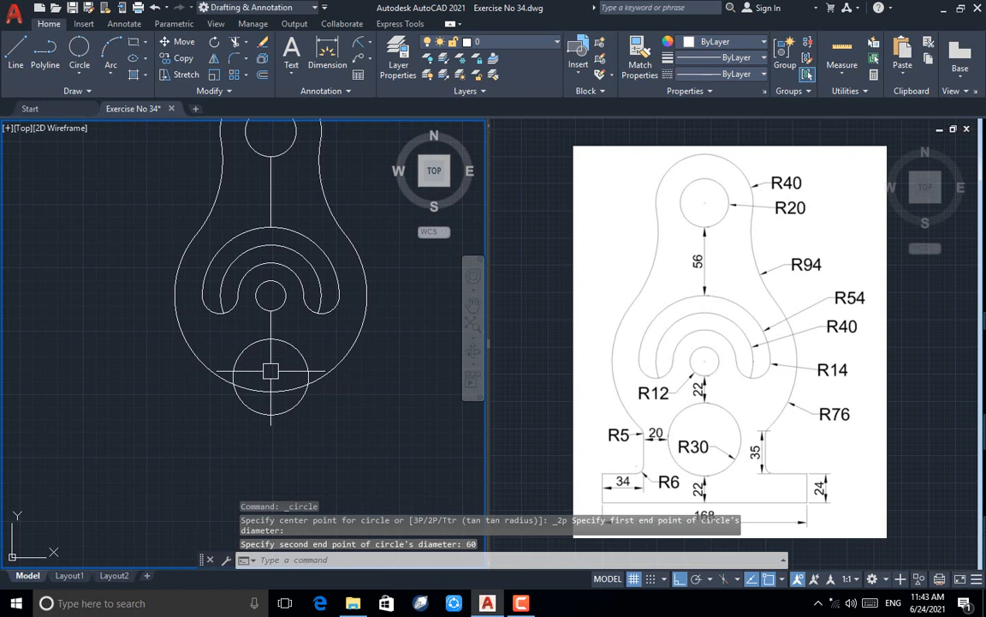
# Draw a 22 long vertical line downward from the bottom quadrant of the diameter 60 circle.
pyautogui.write('l')
pyautogui.press('Return')
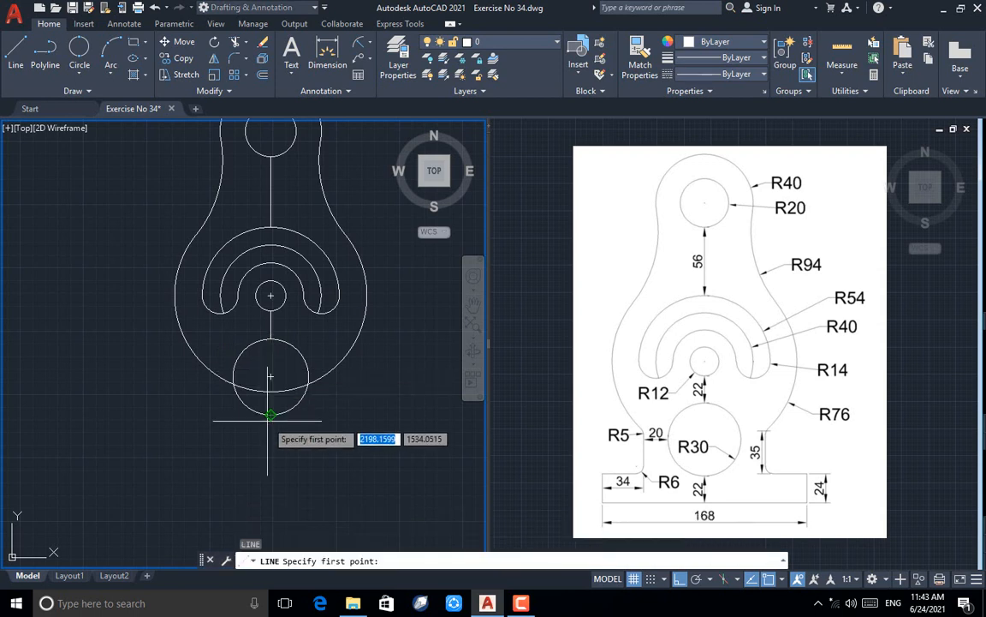
pyautogui.click(270, 415)
pyautogui.write('22')
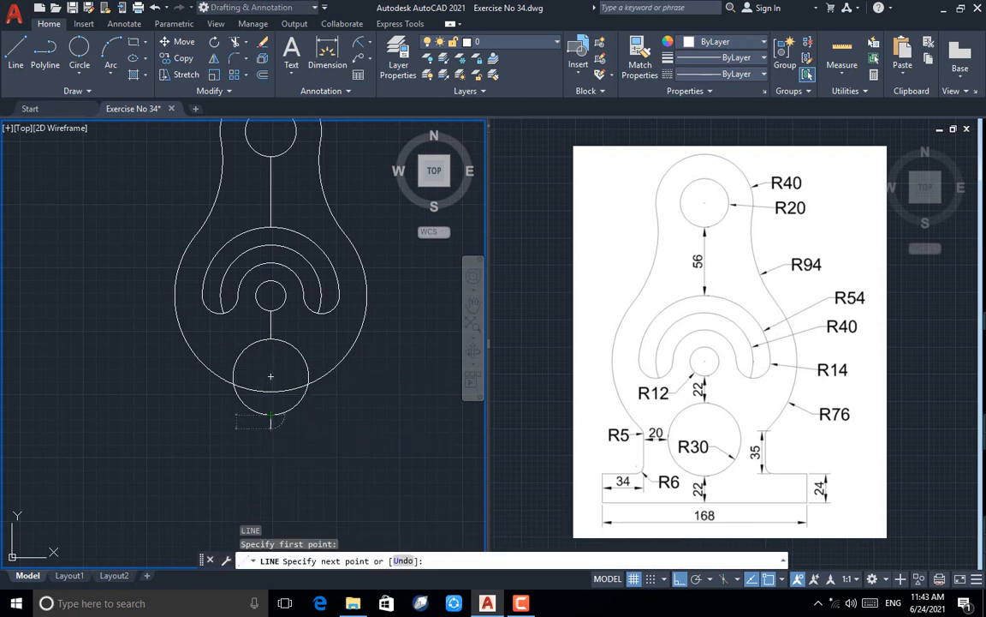
pyautogui.press('Return')
pyautogui.press('Return')
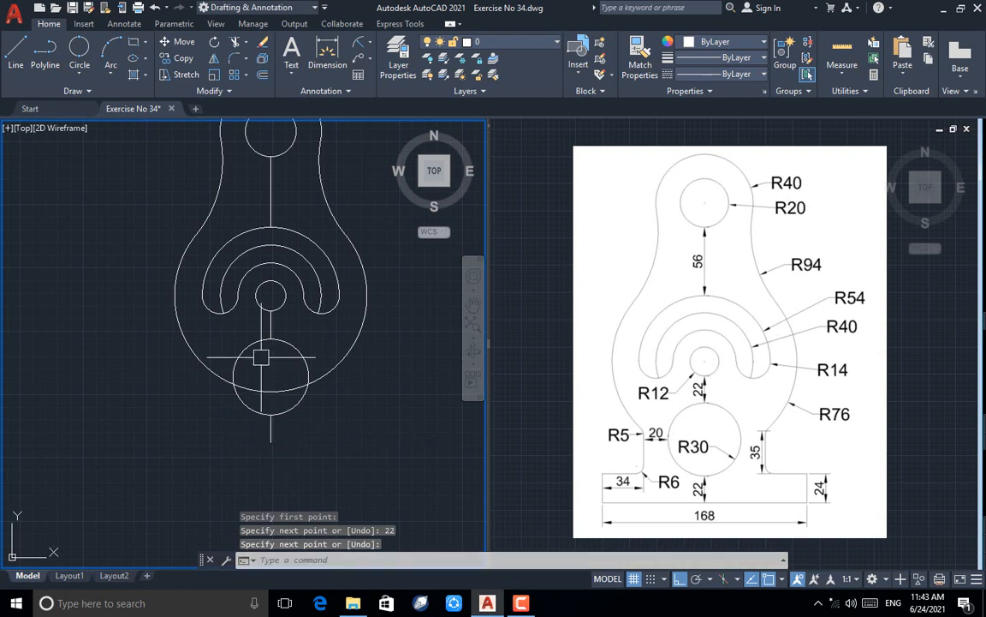
# Draw an 84 long horizontal line to the right from the lower end of the bottom vertical line.
pyautogui.scroll(-2, 261, 357)
pyautogui.scroll(2, 262, 427)
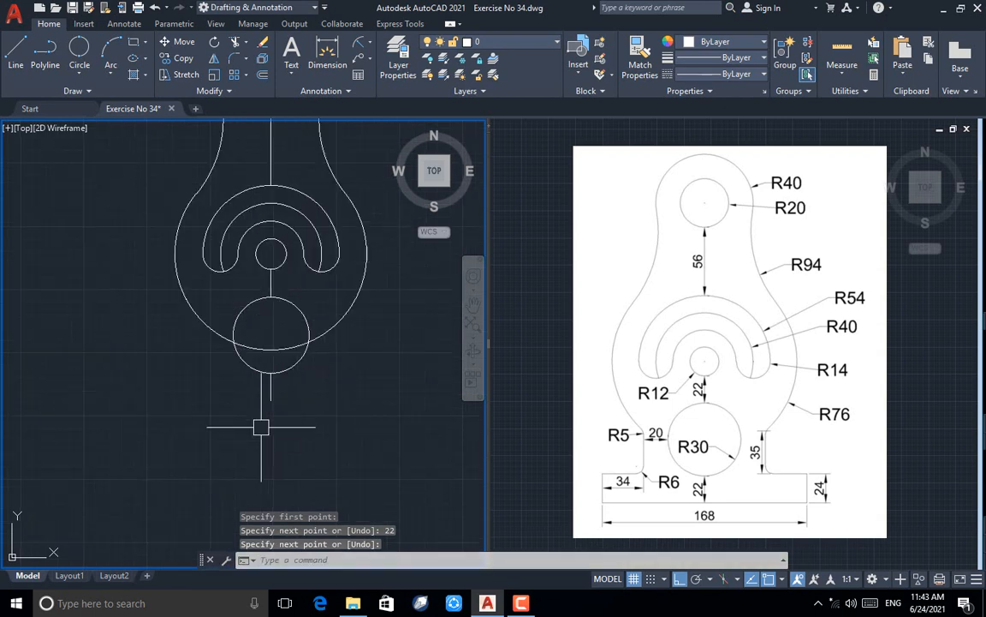
pyautogui.press('space')
pyautogui.click(271, 397)
pyautogui.write('84')
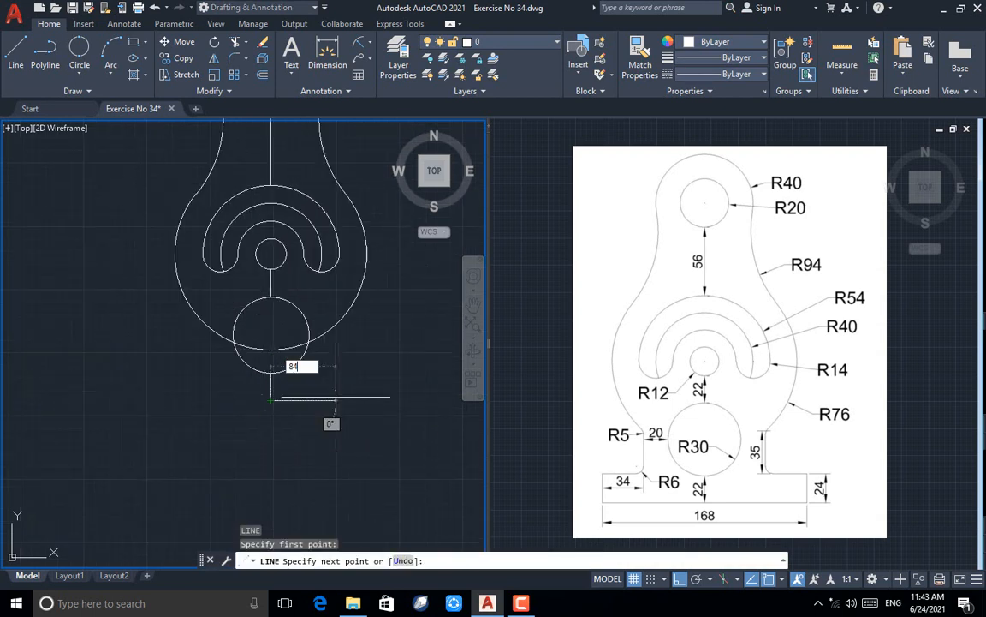
pyautogui.press('Return')
pyautogui.press('Return')
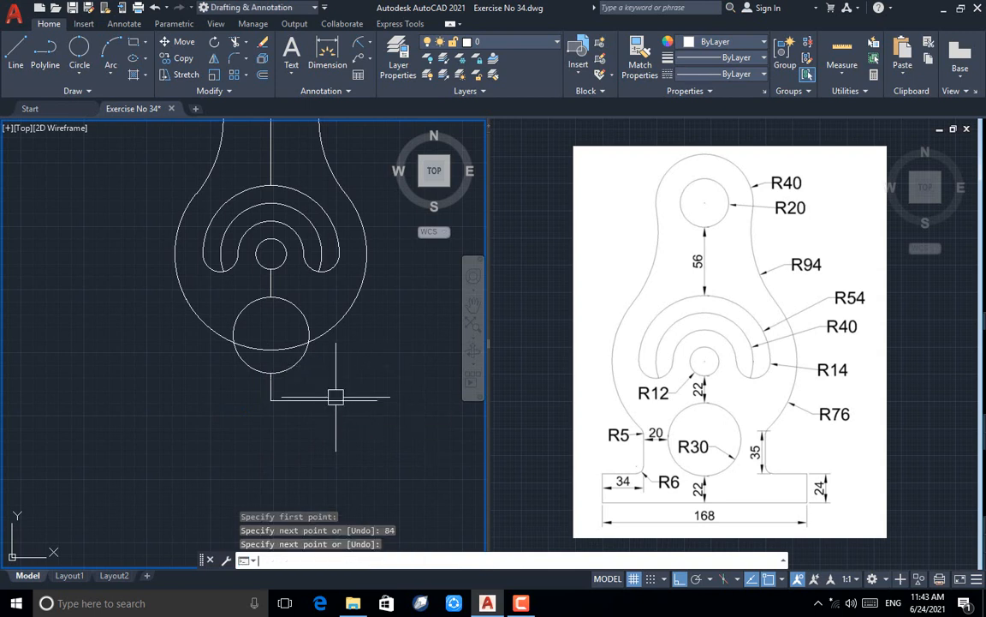
# Draw an 84 long horizontal line to the left from the lower end of the bottom vertical line.
pyautogui.press('space')
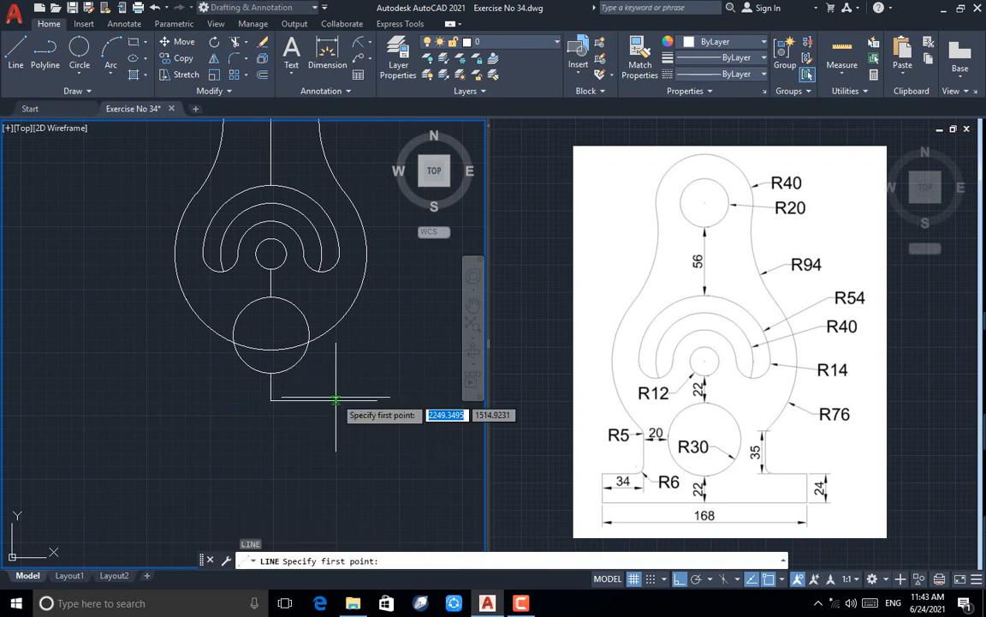
pyautogui.click(270, 399)
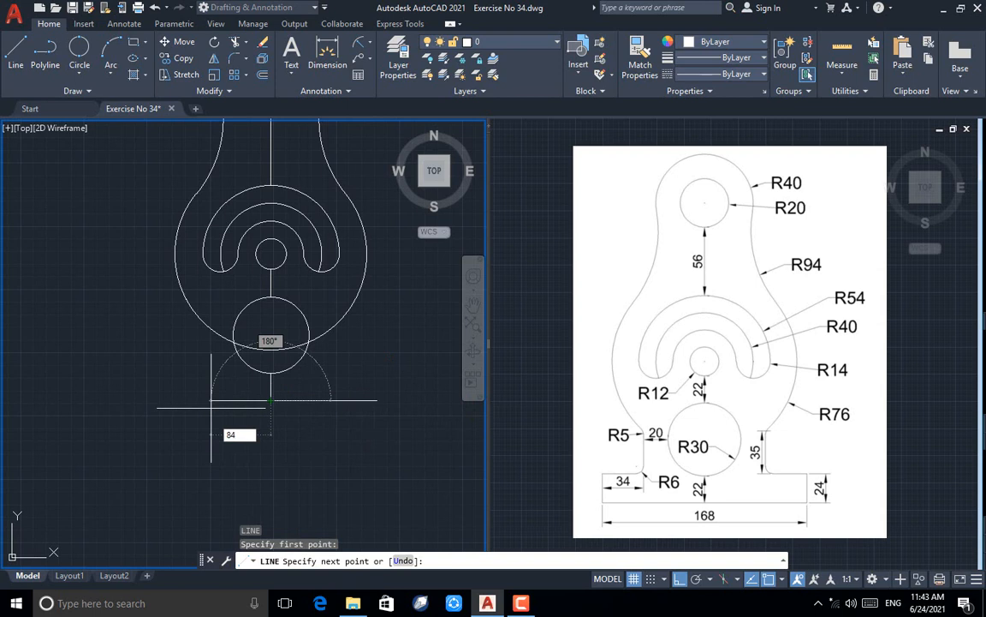
pyautogui.write('84')
pyautogui.press('Return')
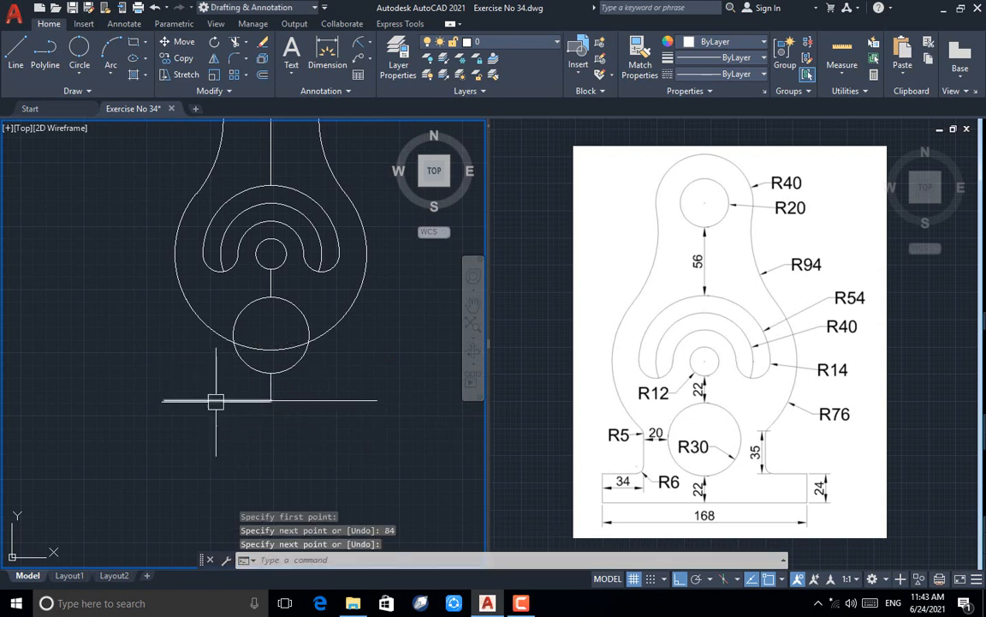
pyautogui.press('Return')
# Join the two horizontal base lines into a single line.
pyautogui.click(278, 401)
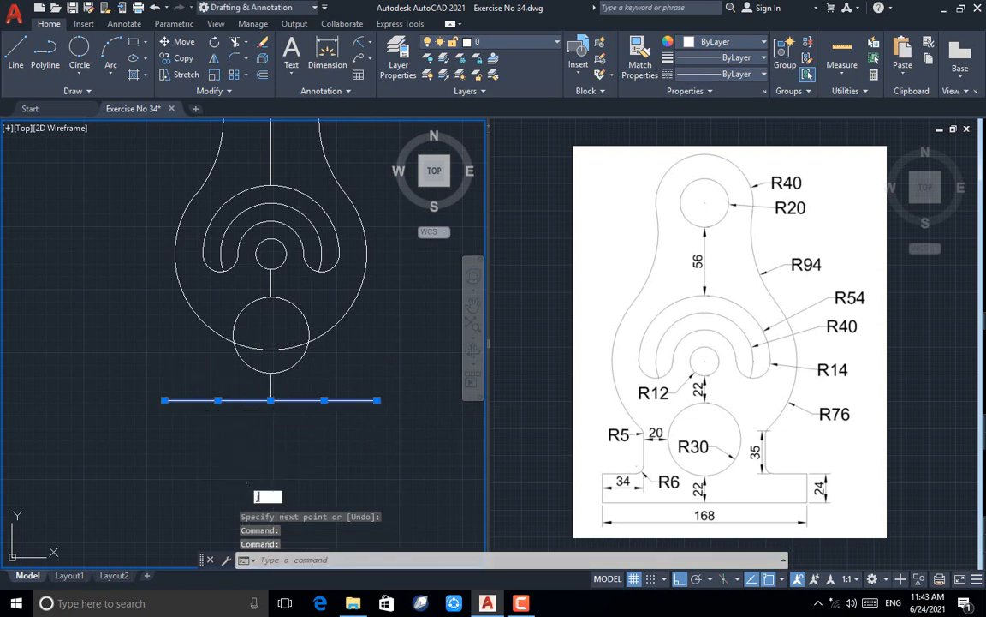
pyautogui.write('j')
pyautogui.press('Return')
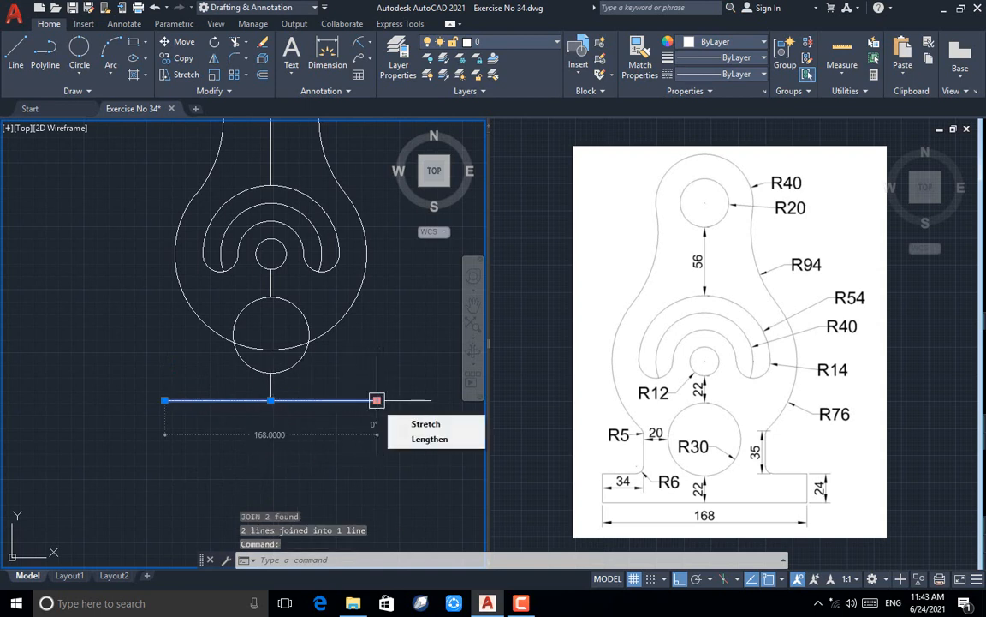
pyautogui.press('Escape')
# Draw connected lines from the base line's right end: 24 up, 34 left and 35 up to form the right step.
pyautogui.write('l')
pyautogui.press('Return')
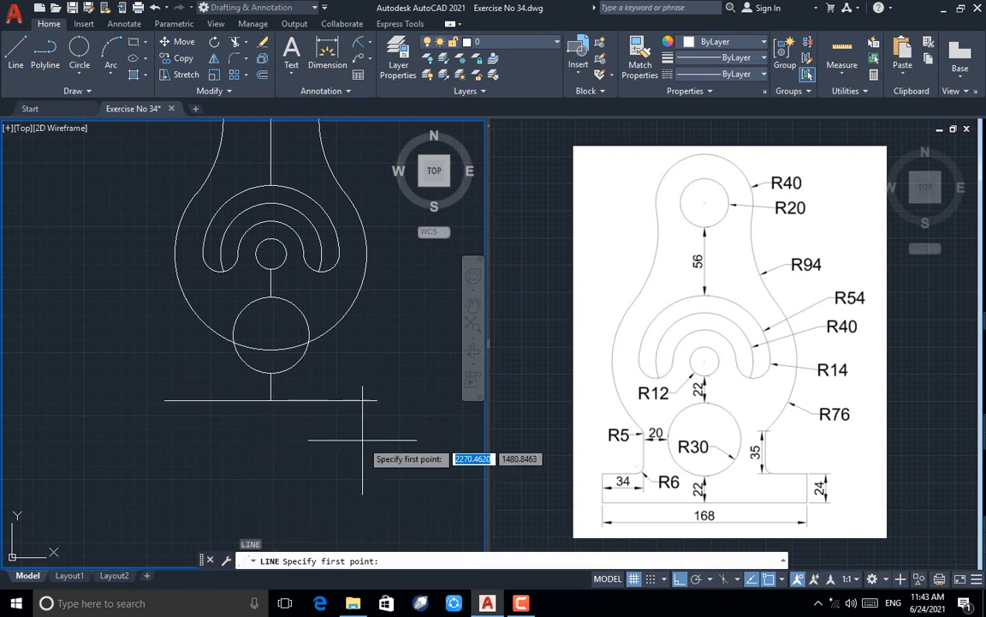
pyautogui.click(377, 400)
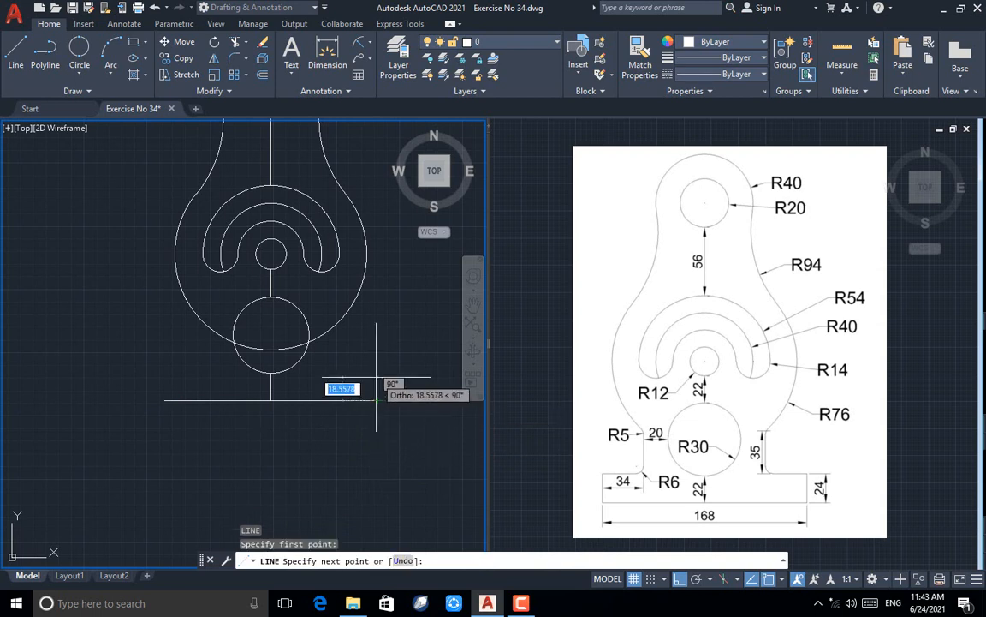
pyautogui.press('Return')
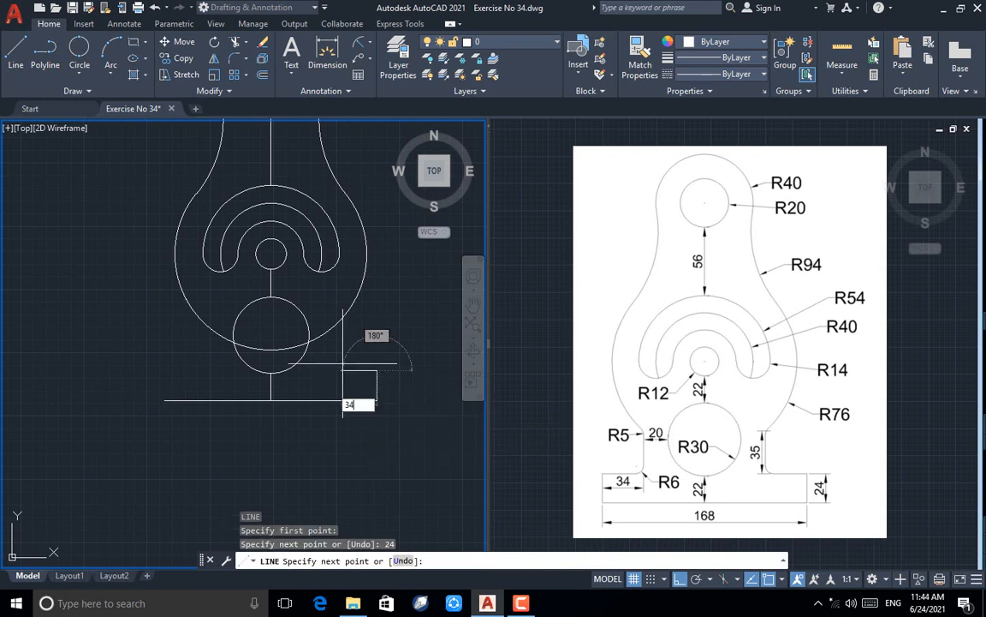
pyautogui.write('34')
pyautogui.press('Return')
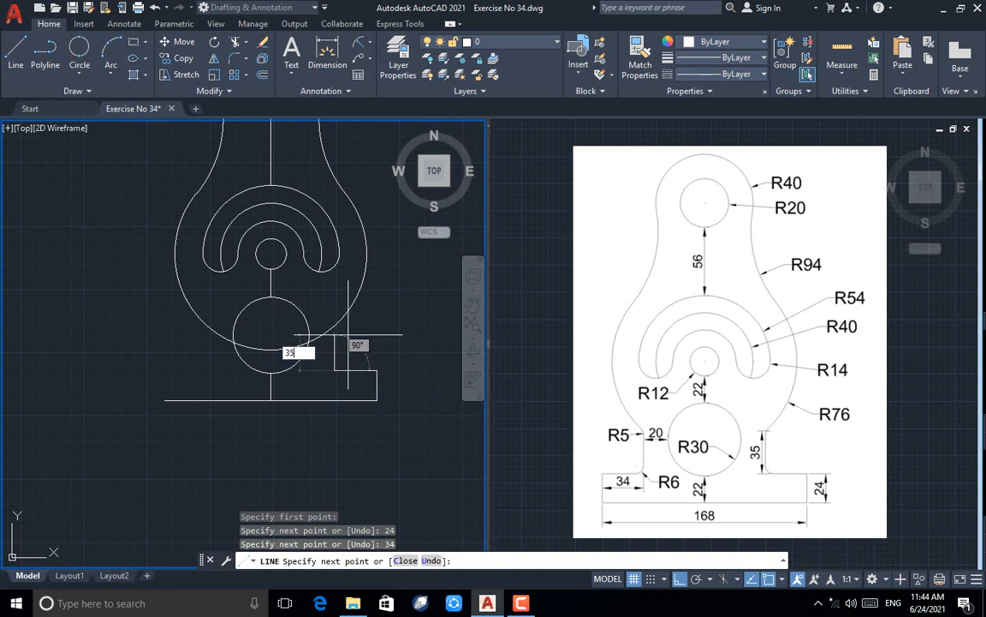
pyautogui.write('35')
pyautogui.press('Return')
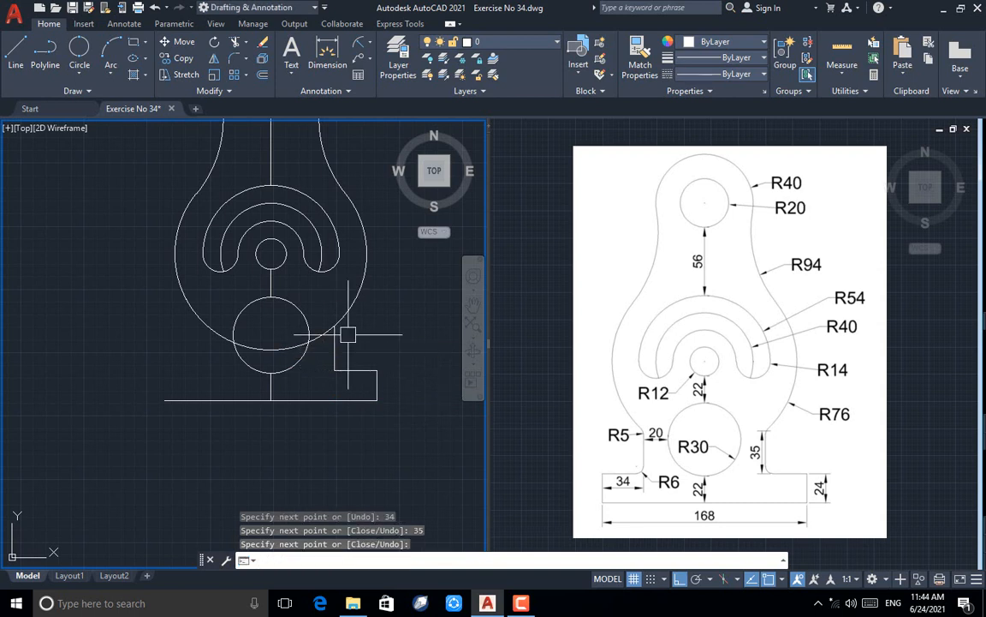
pyautogui.press('Escape')
# Fillet the corner between the large right arc and the right step's upper vertical line with radius 5.
pyautogui.click(233, 60)
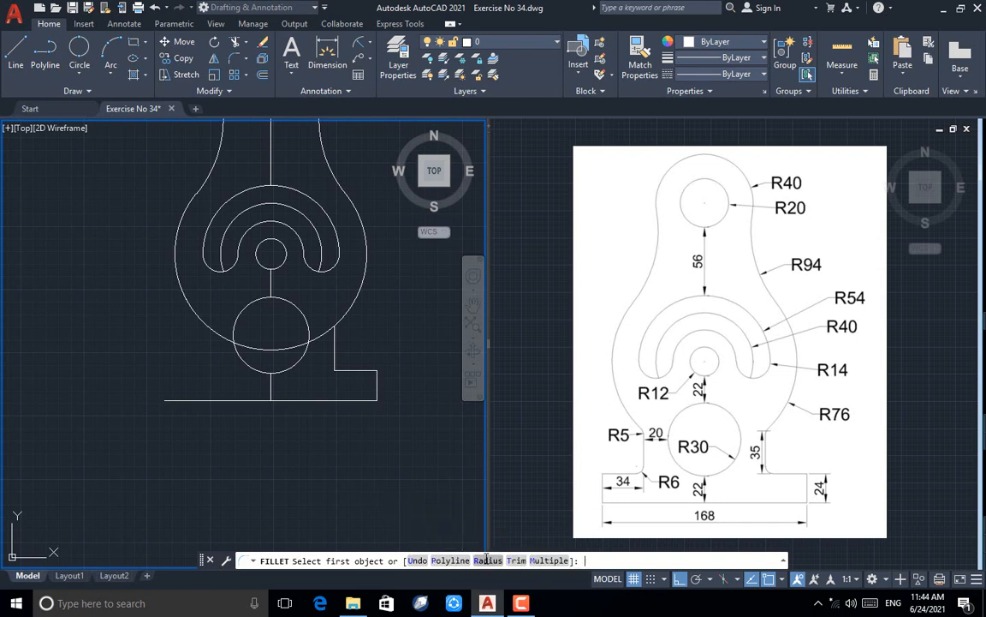
pyautogui.write('r')
pyautogui.press('Return')
pyautogui.press('Return')
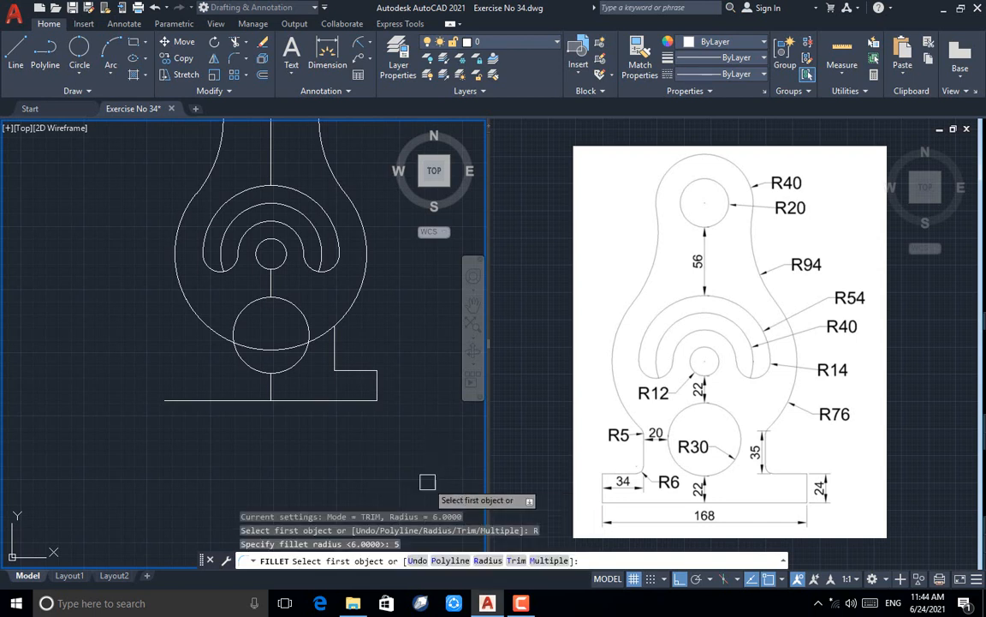
pyautogui.click(339, 350)
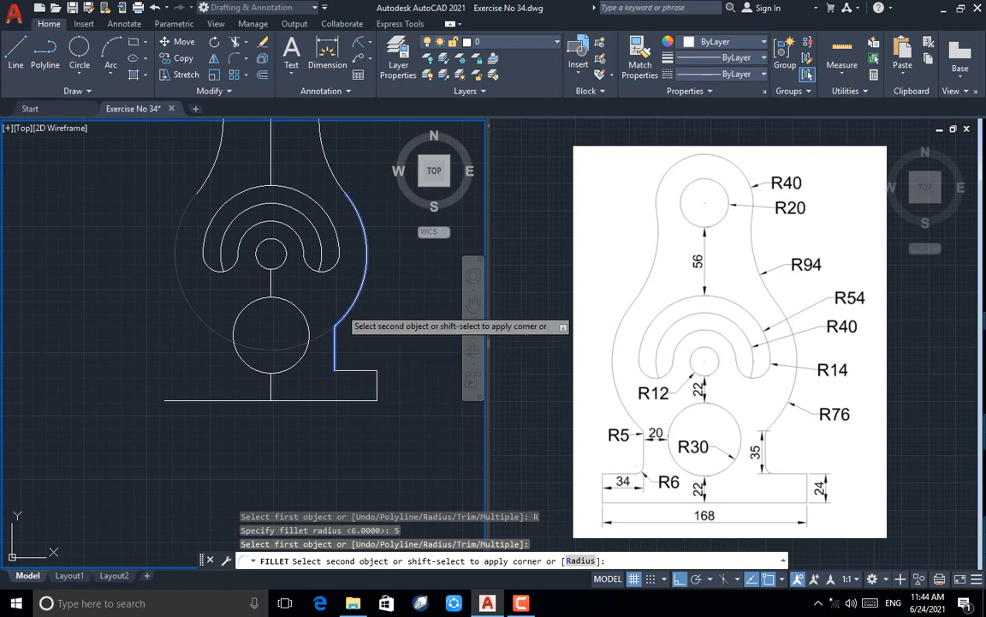
pyautogui.click(339, 333)
pyautogui.scroll(5, 336, 331)
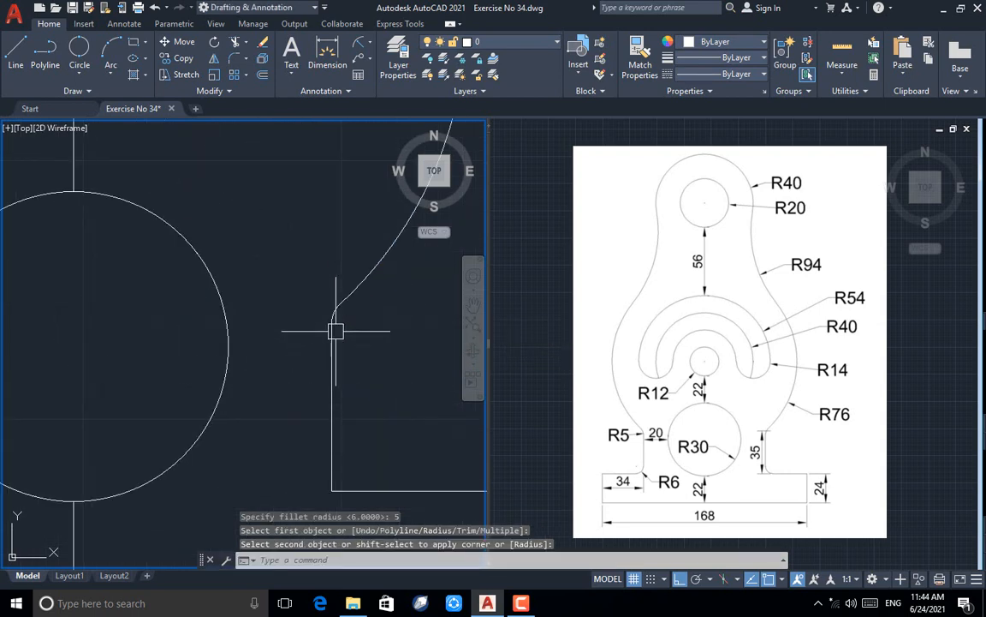
pyautogui.scroll(-5, 336, 331)
# Fillet the inner corner between the right step's horizontal line and its upper vertical line with radius 6.
pyautogui.press('Return')
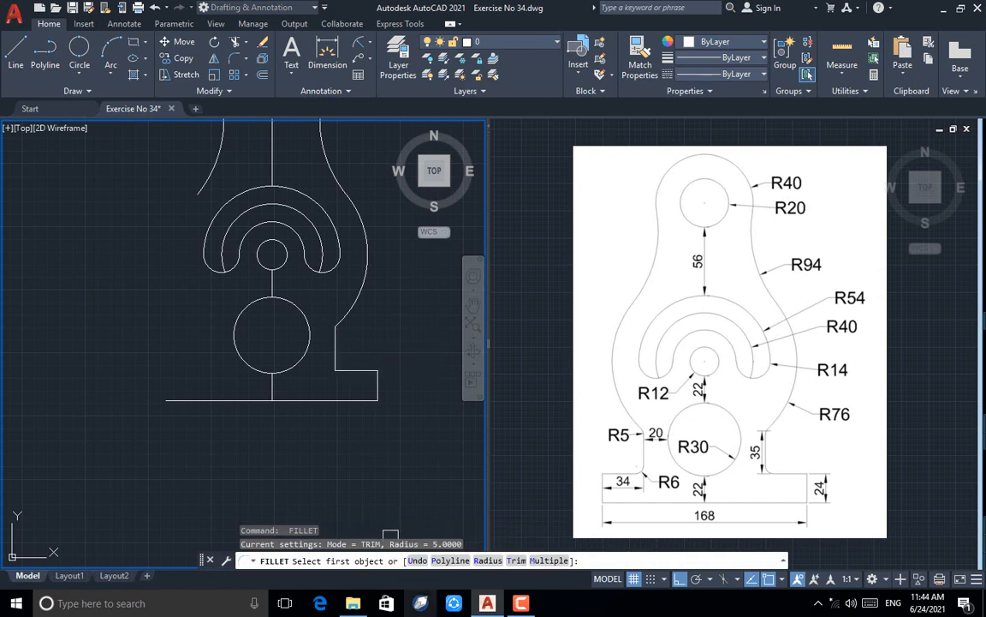
pyautogui.click(485, 560)
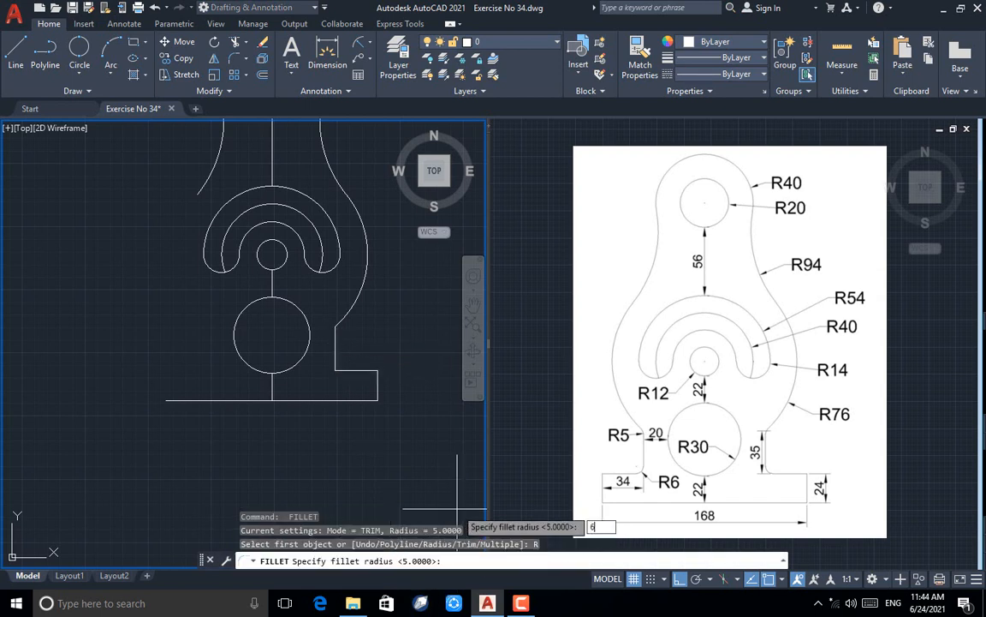
pyautogui.write('6')
pyautogui.press('Return')
pyautogui.click(345, 369)
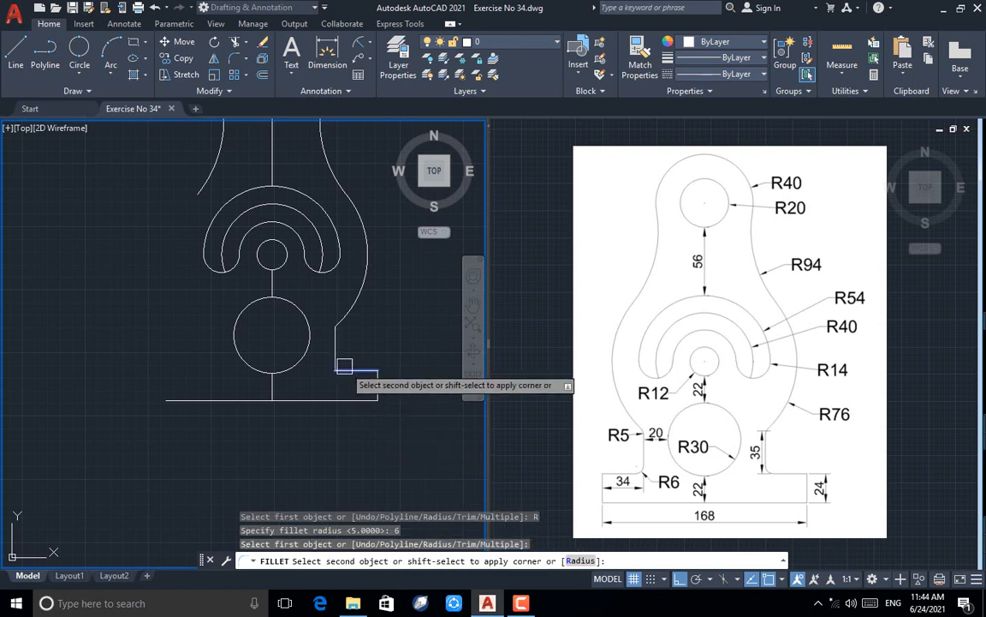
pyautogui.press('Escape')
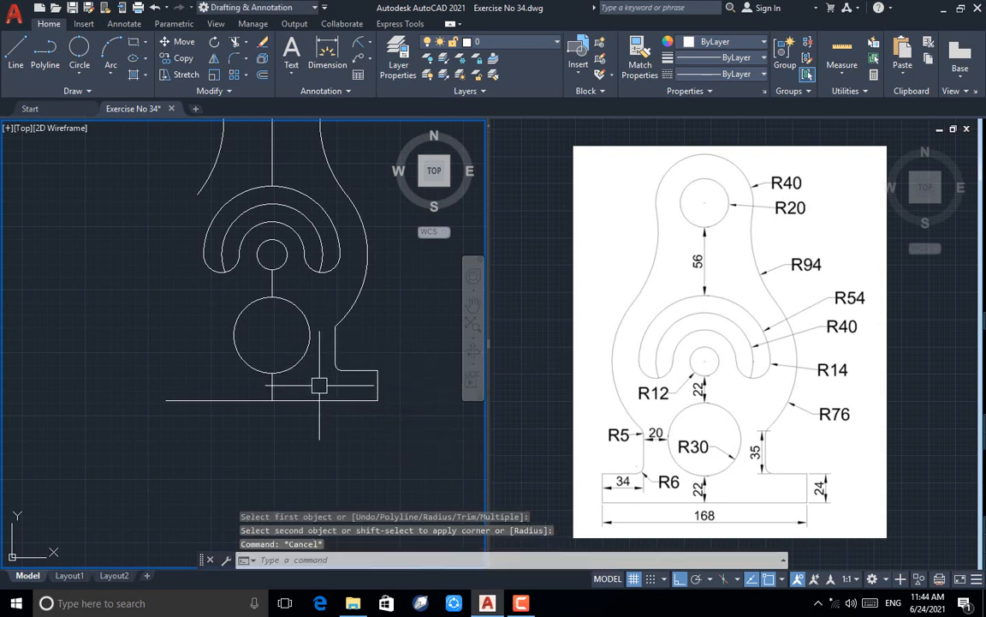
# Mirror the large right arc and the filleted right step about the vertical centre line, keeping the source objects.
pyautogui.click(402, 275)
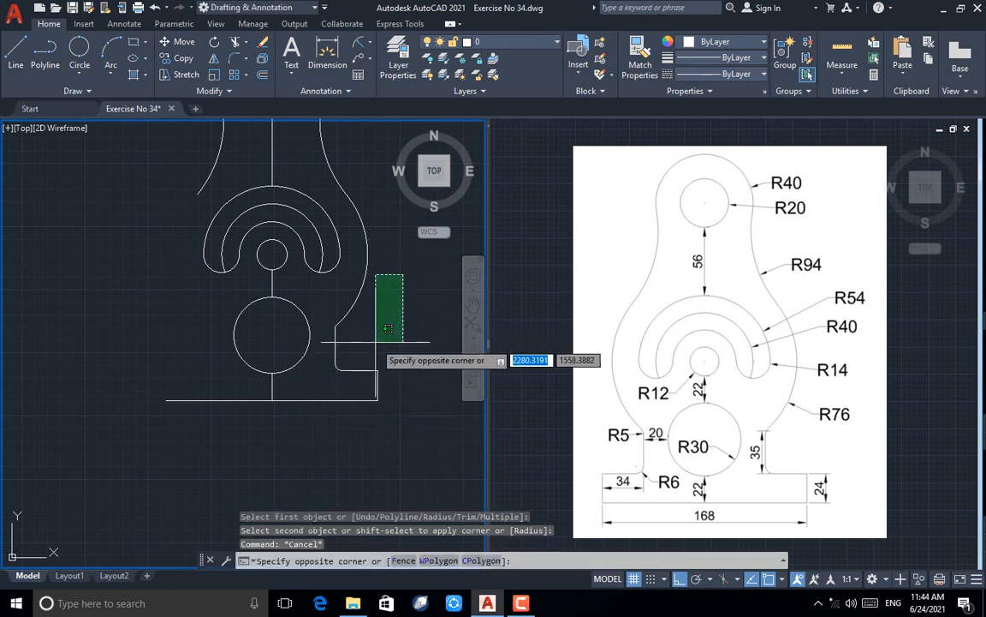
pyautogui.click(343, 363)
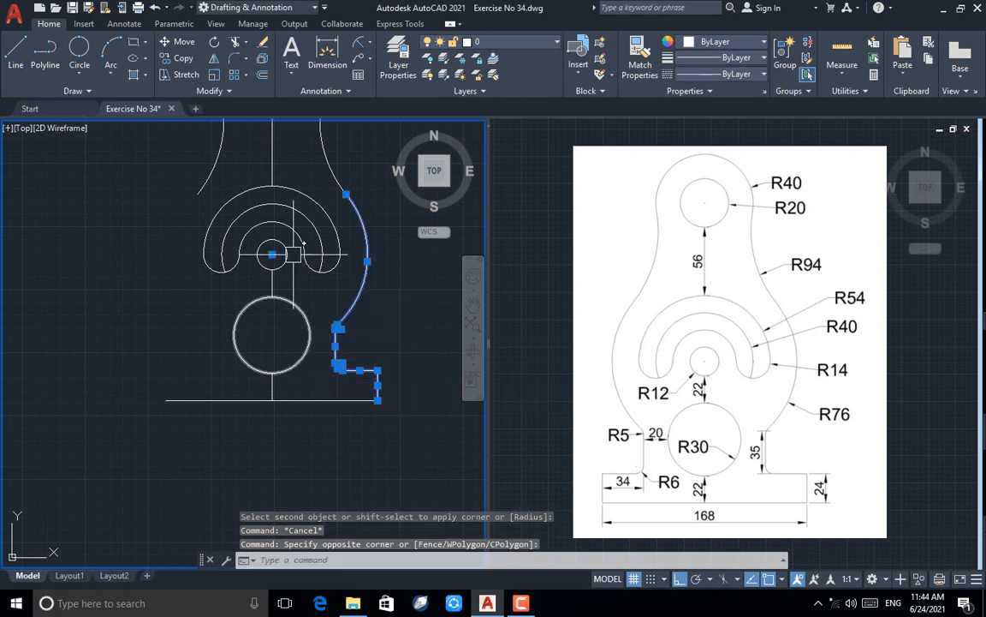
pyautogui.click(212, 60)
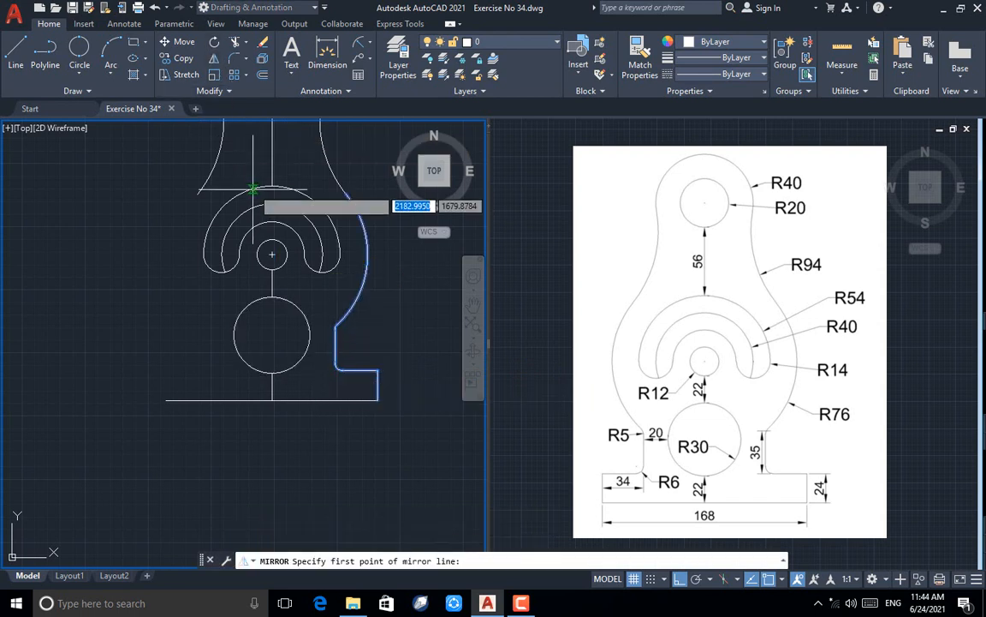
pyautogui.click(272, 254)
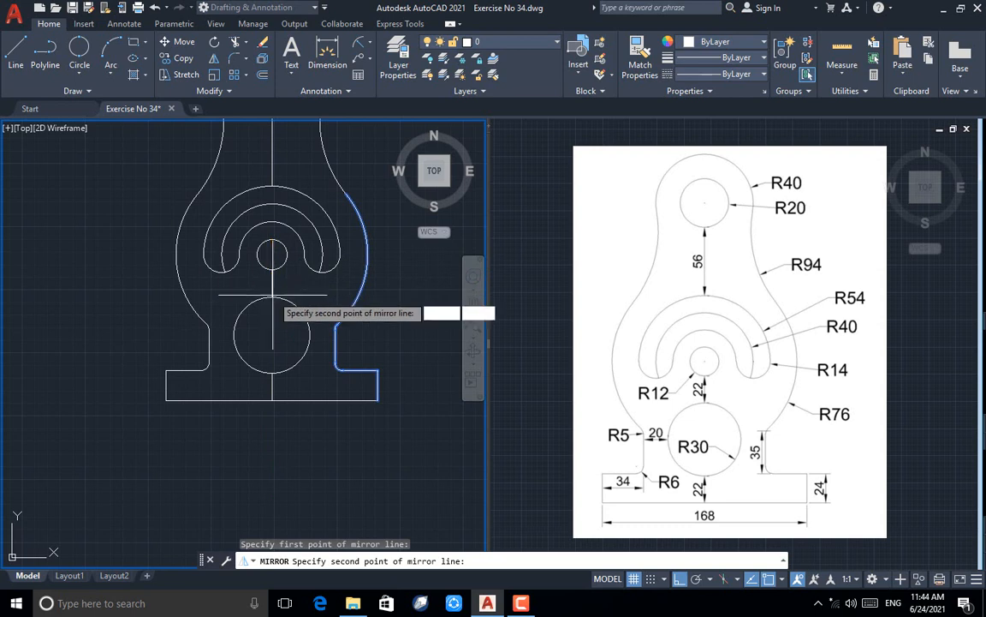
pyautogui.click(272, 309)
pyautogui.press('Return')
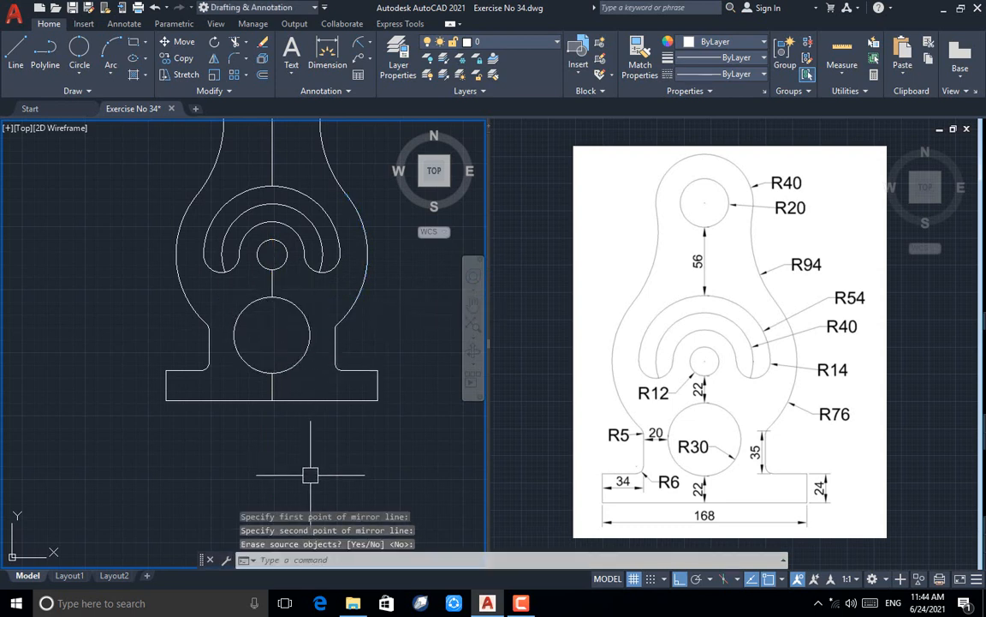
# Dimension the profile's arc and circle radii, the base's overall length and the right step's edges.
pyautogui.scroll(-2, 310, 474)
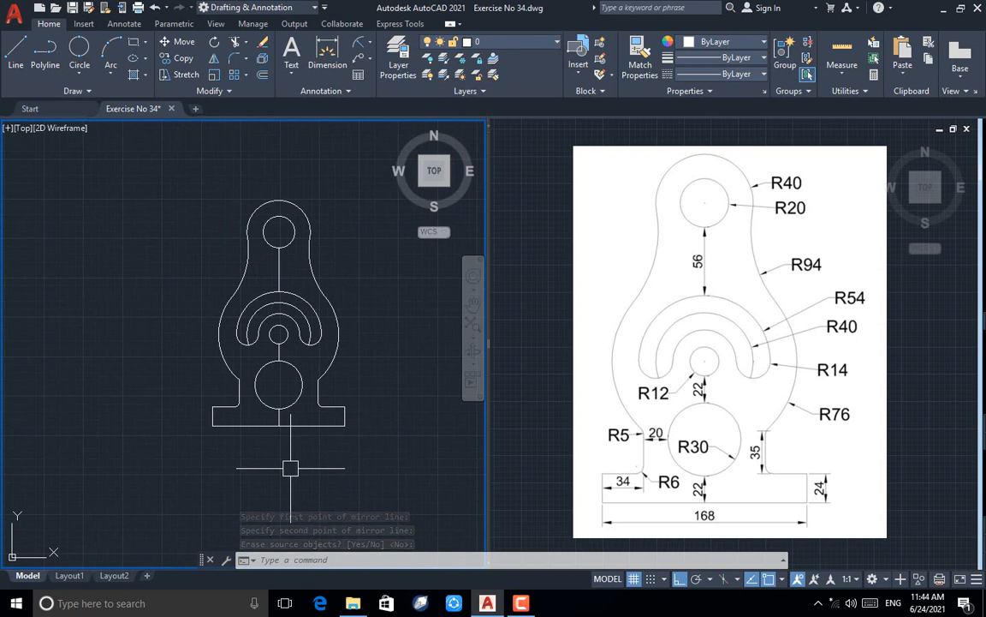
pyautogui.click(357, 47)
pyautogui.scroll(2, 278, 210)
pyautogui.click(276, 203)
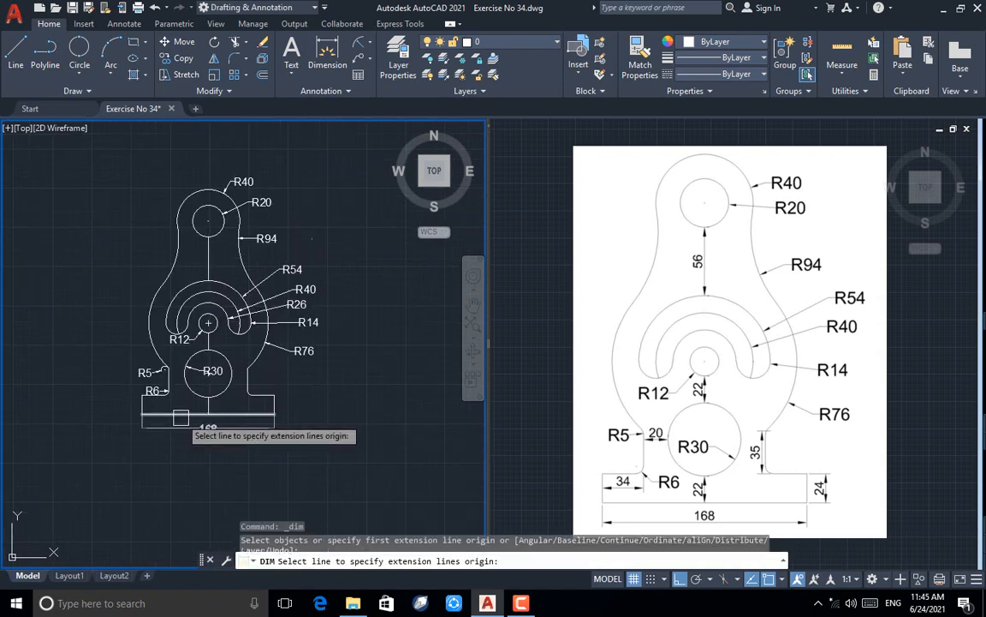
pyautogui.click(182, 430)
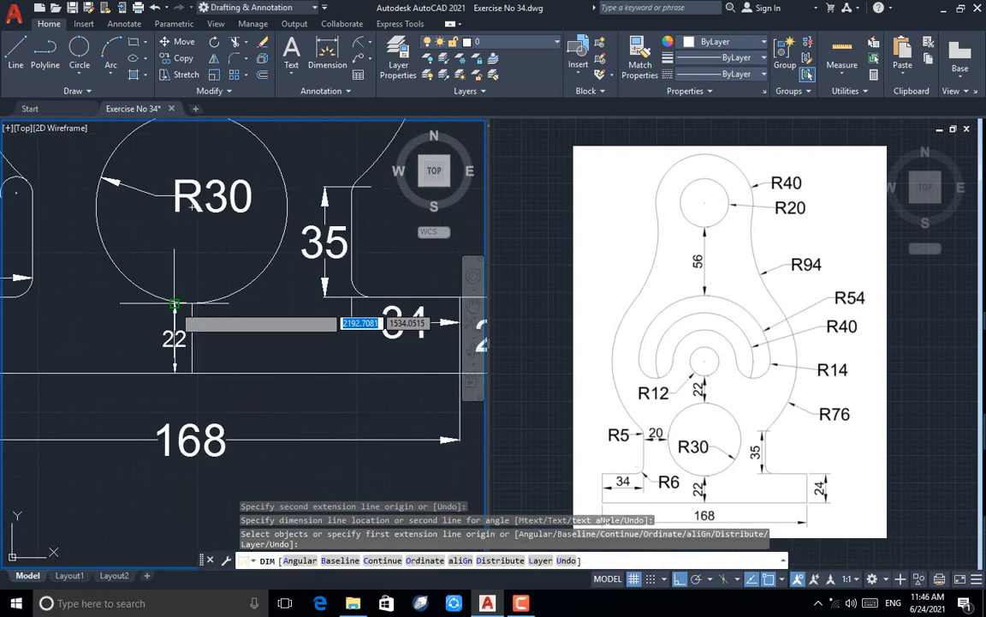
# Dimension the vertical gaps along the centre line between the upper hole, slot, small hole, lower hole and base.
pyautogui.click(176, 324)
pyautogui.scroll(-3, 220, 428)
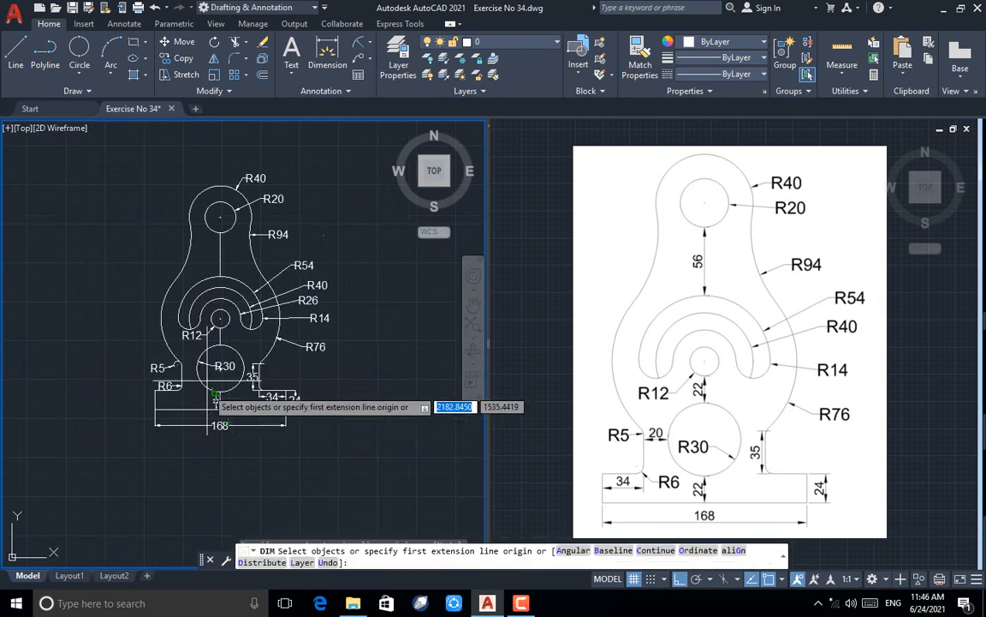
pyautogui.scroll(4, 220, 335)
pyautogui.scroll(-3, 192, 347)
pyautogui.press('Return')
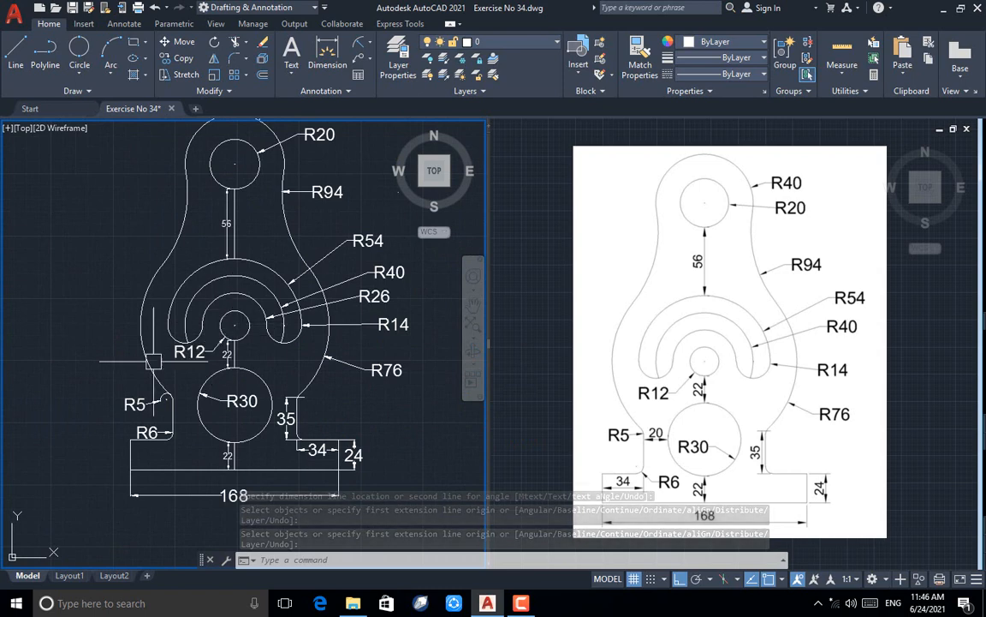